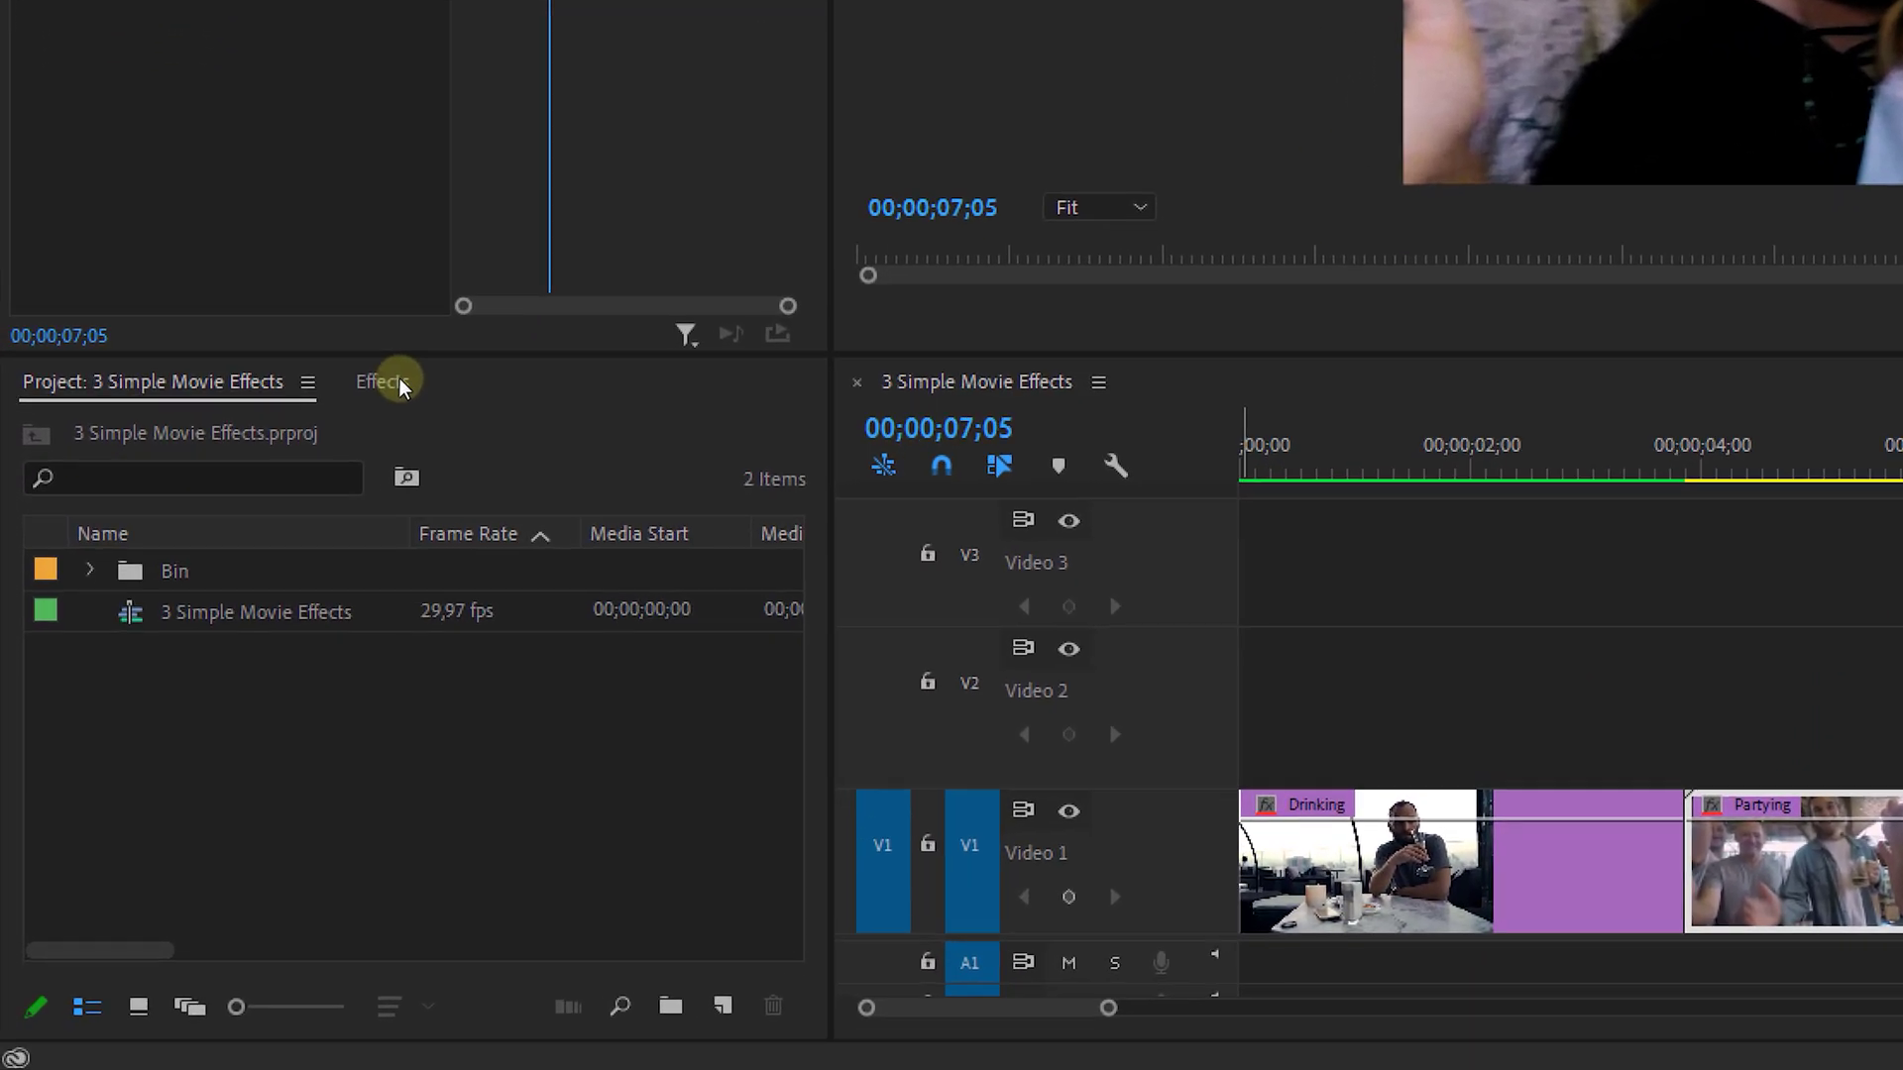
Step: Apply Echo to the Partying clip and shift its V2 and V3 copies a few frames later
click(227, 666)
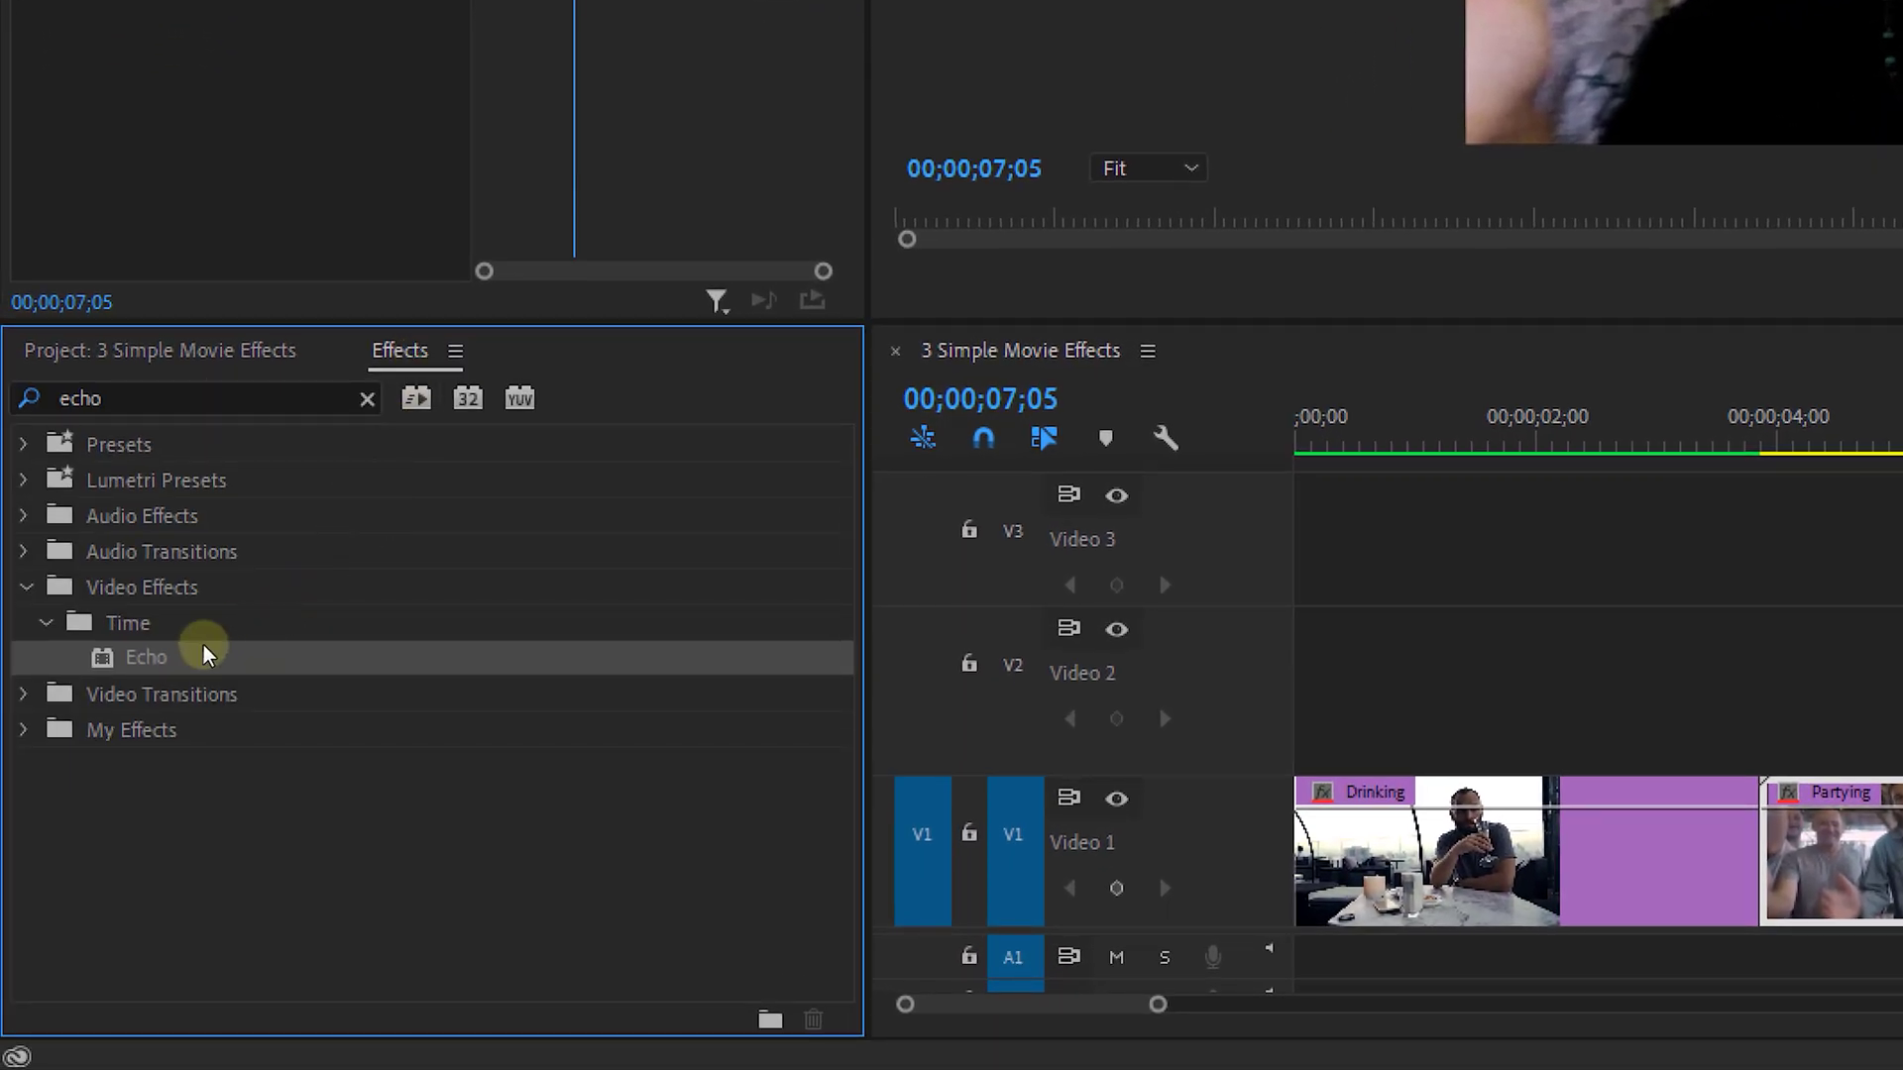
drag(203, 656, 1833, 853)
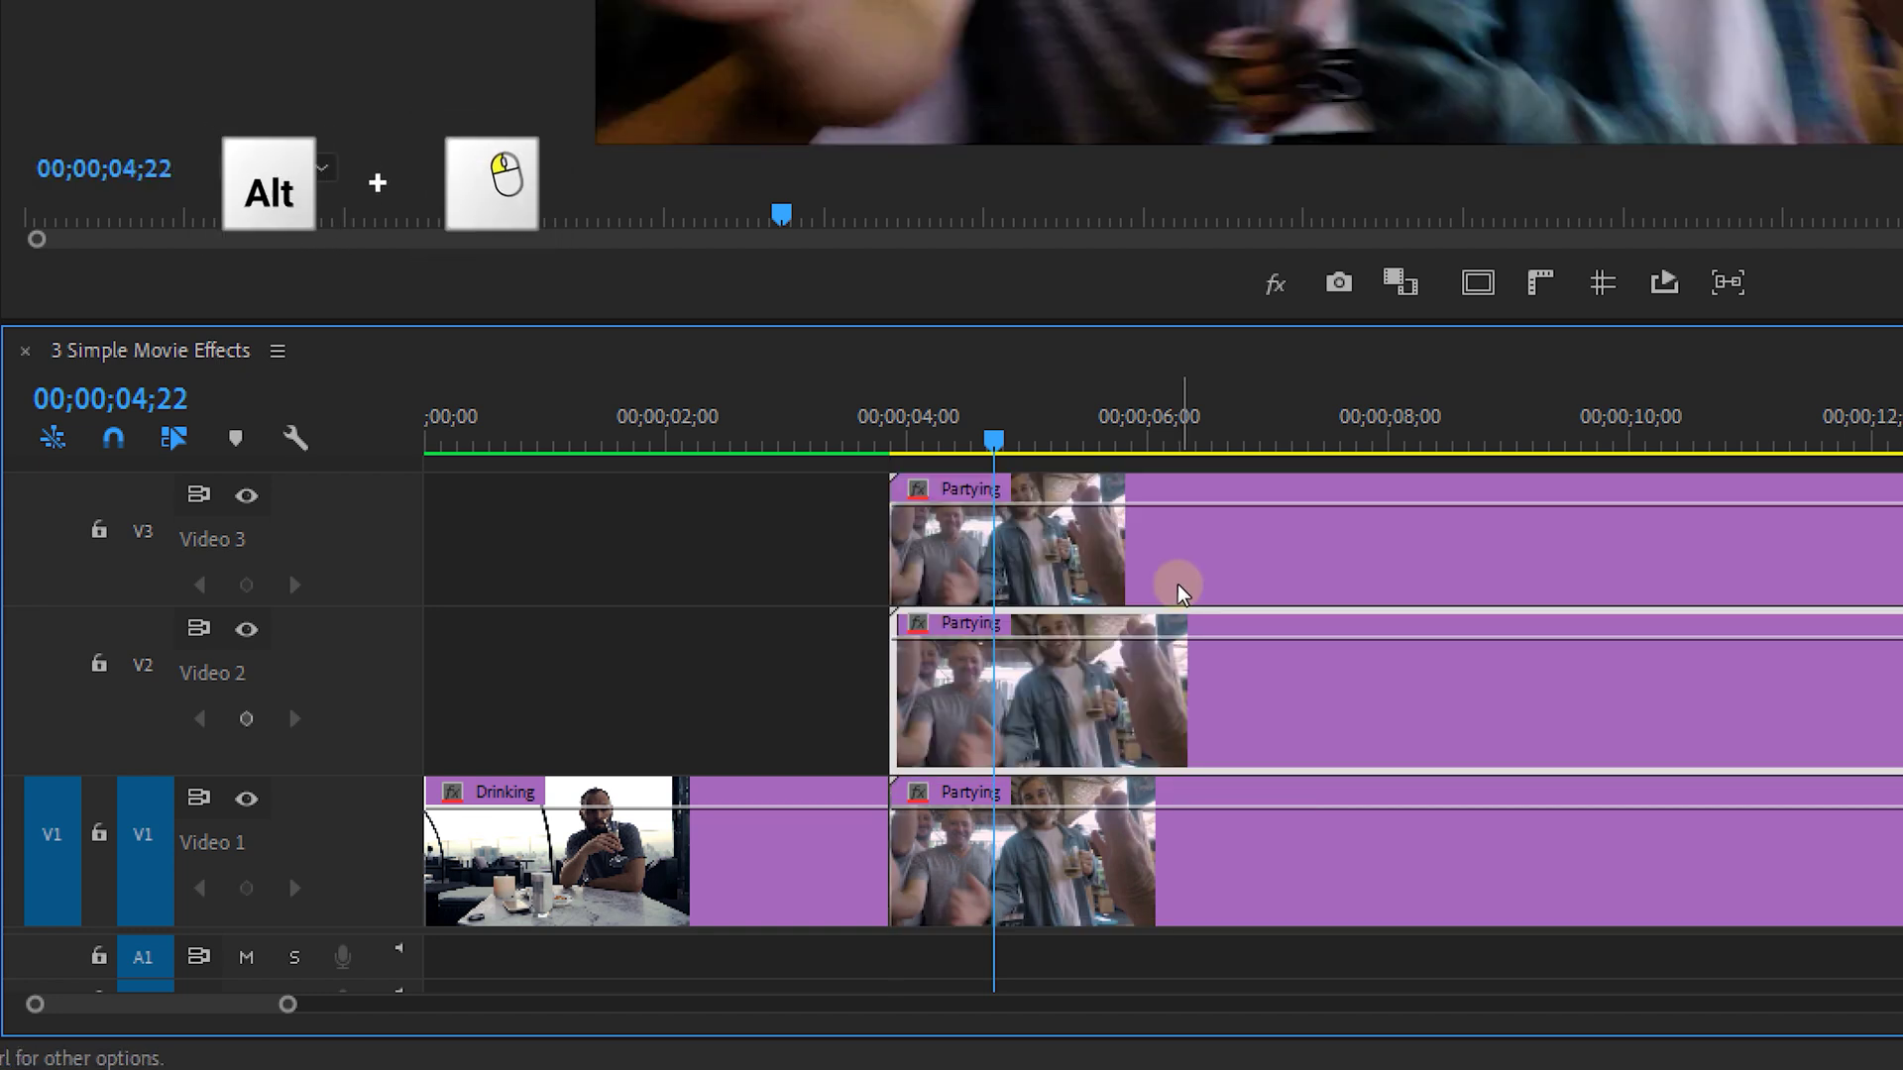
key(alt+Right)
key(alt+Right)
key(alt+Right)
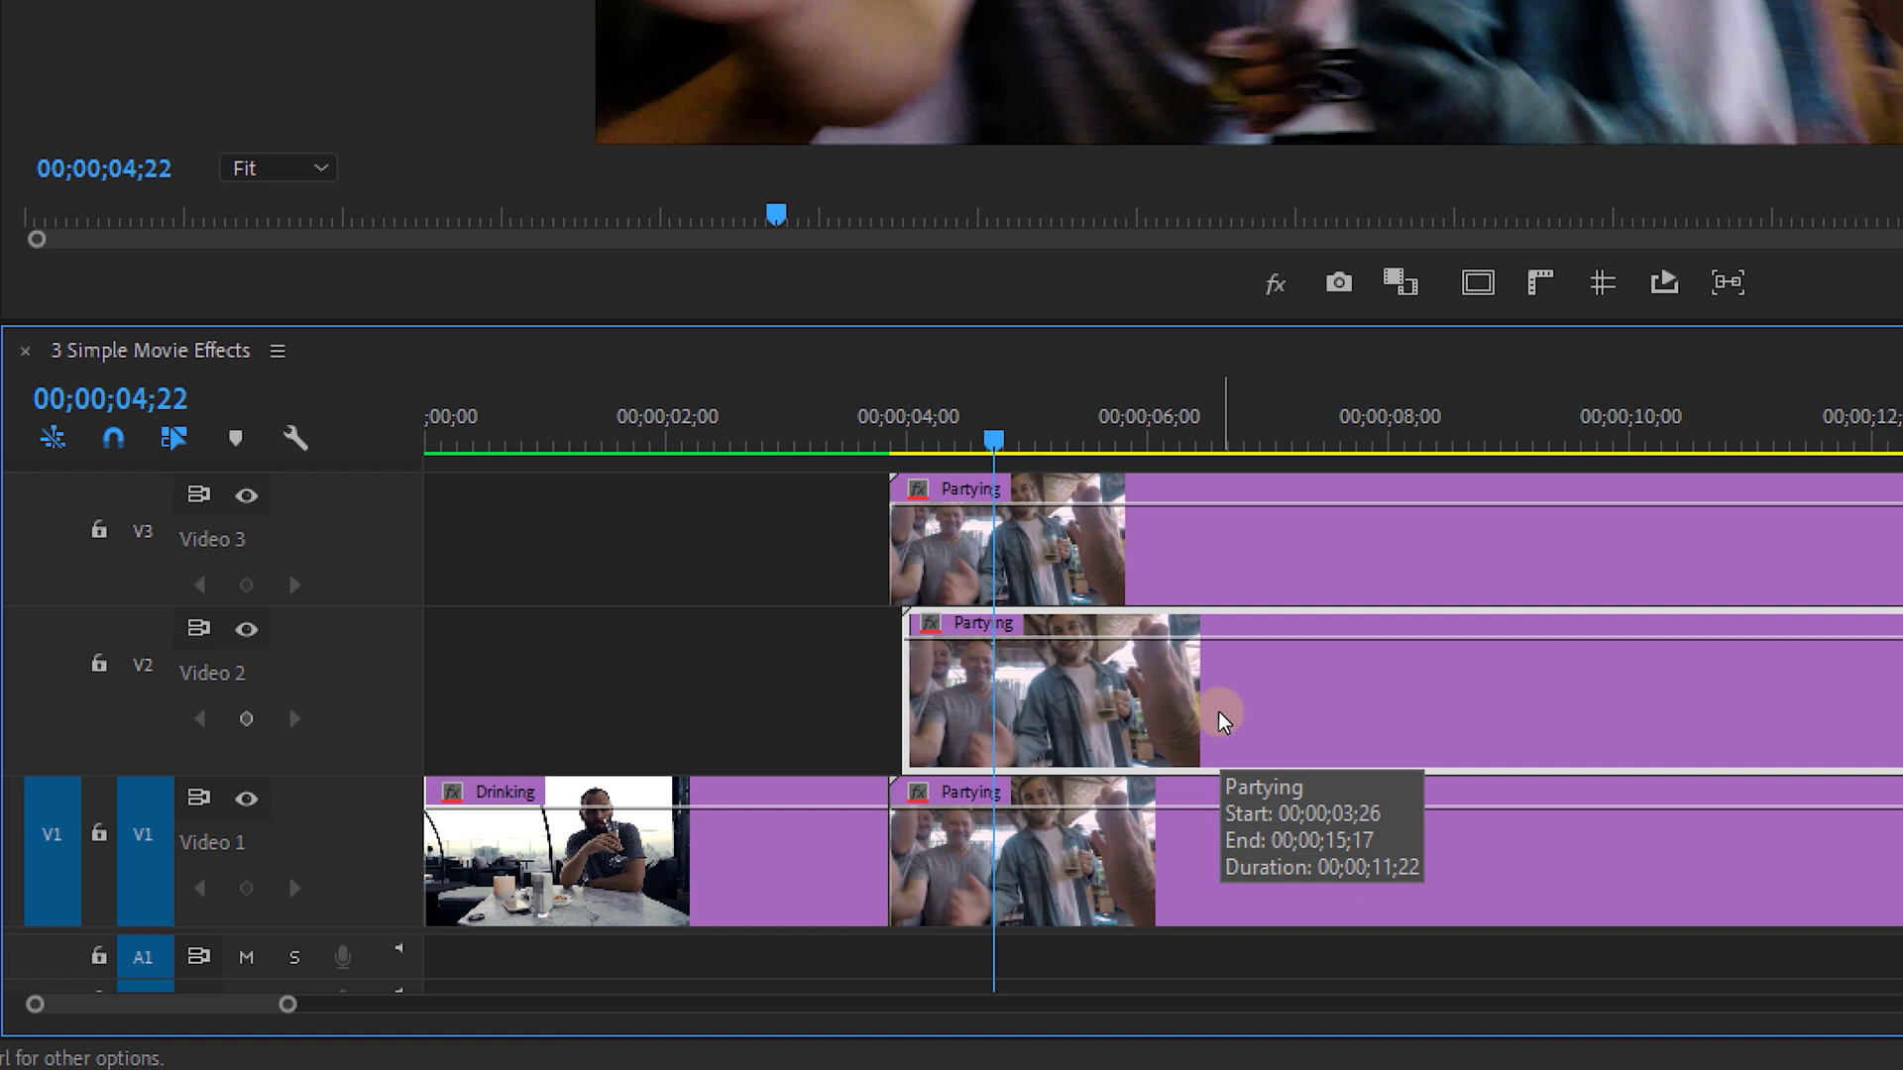
click(1204, 564)
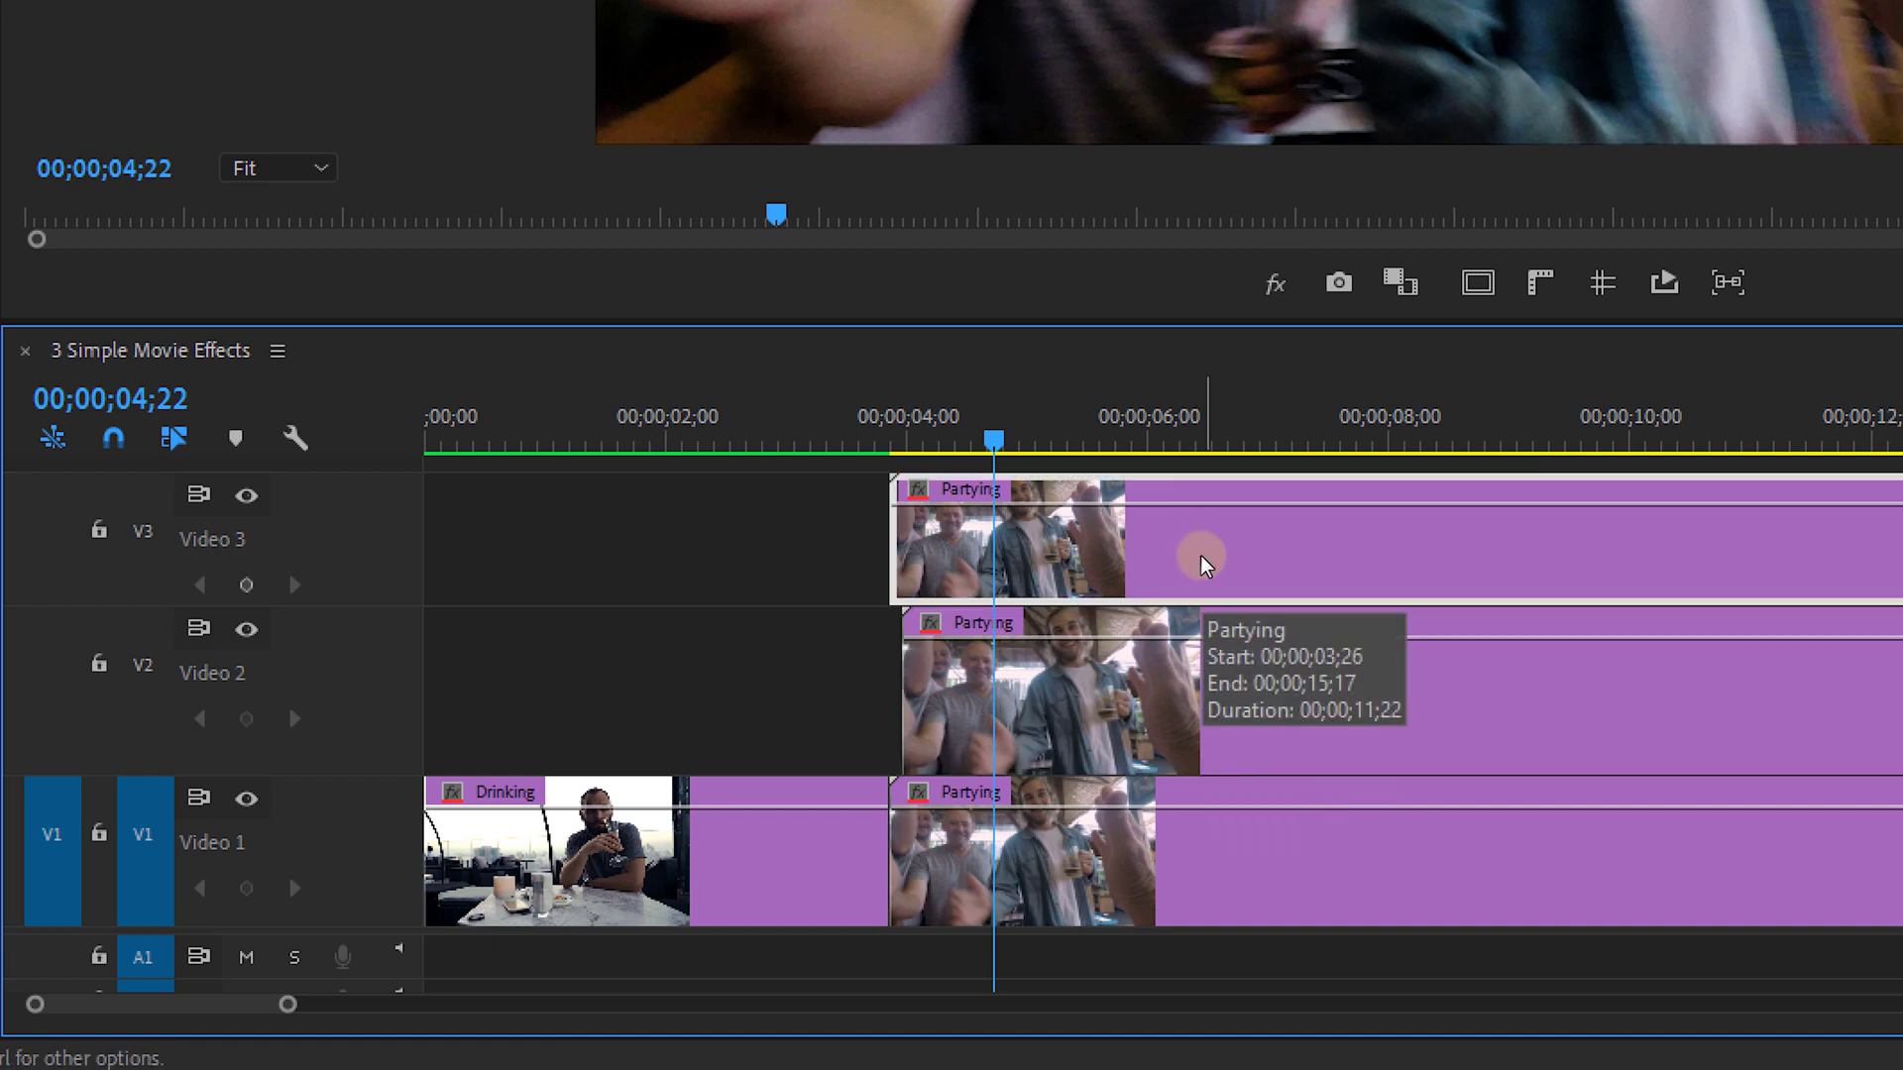
key(alt+Right)
key(alt+Right)
key(alt+Right)
key(alt+Right)
key(alt+Right)
key(alt+Right)
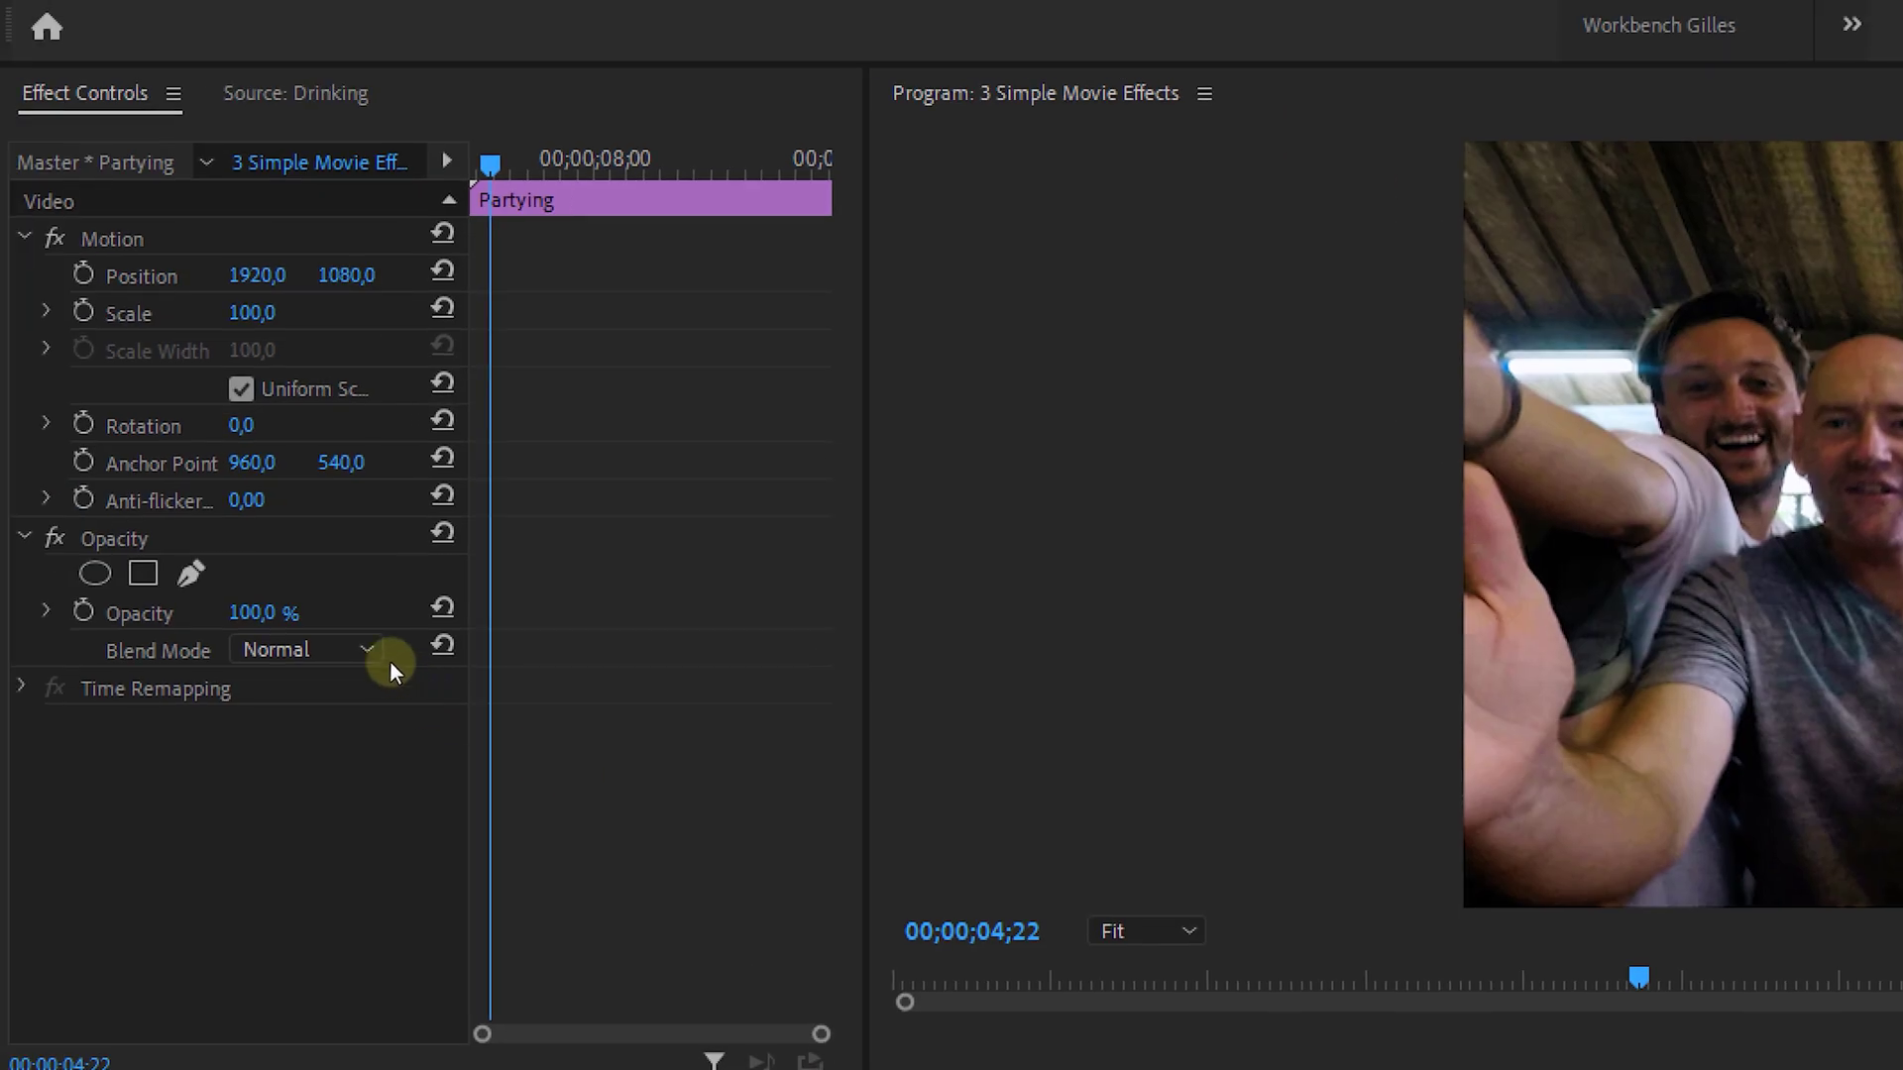
Step: Set Opacity blend mode to Screen on the top and middle Partying copies
click(355, 607)
click(285, 958)
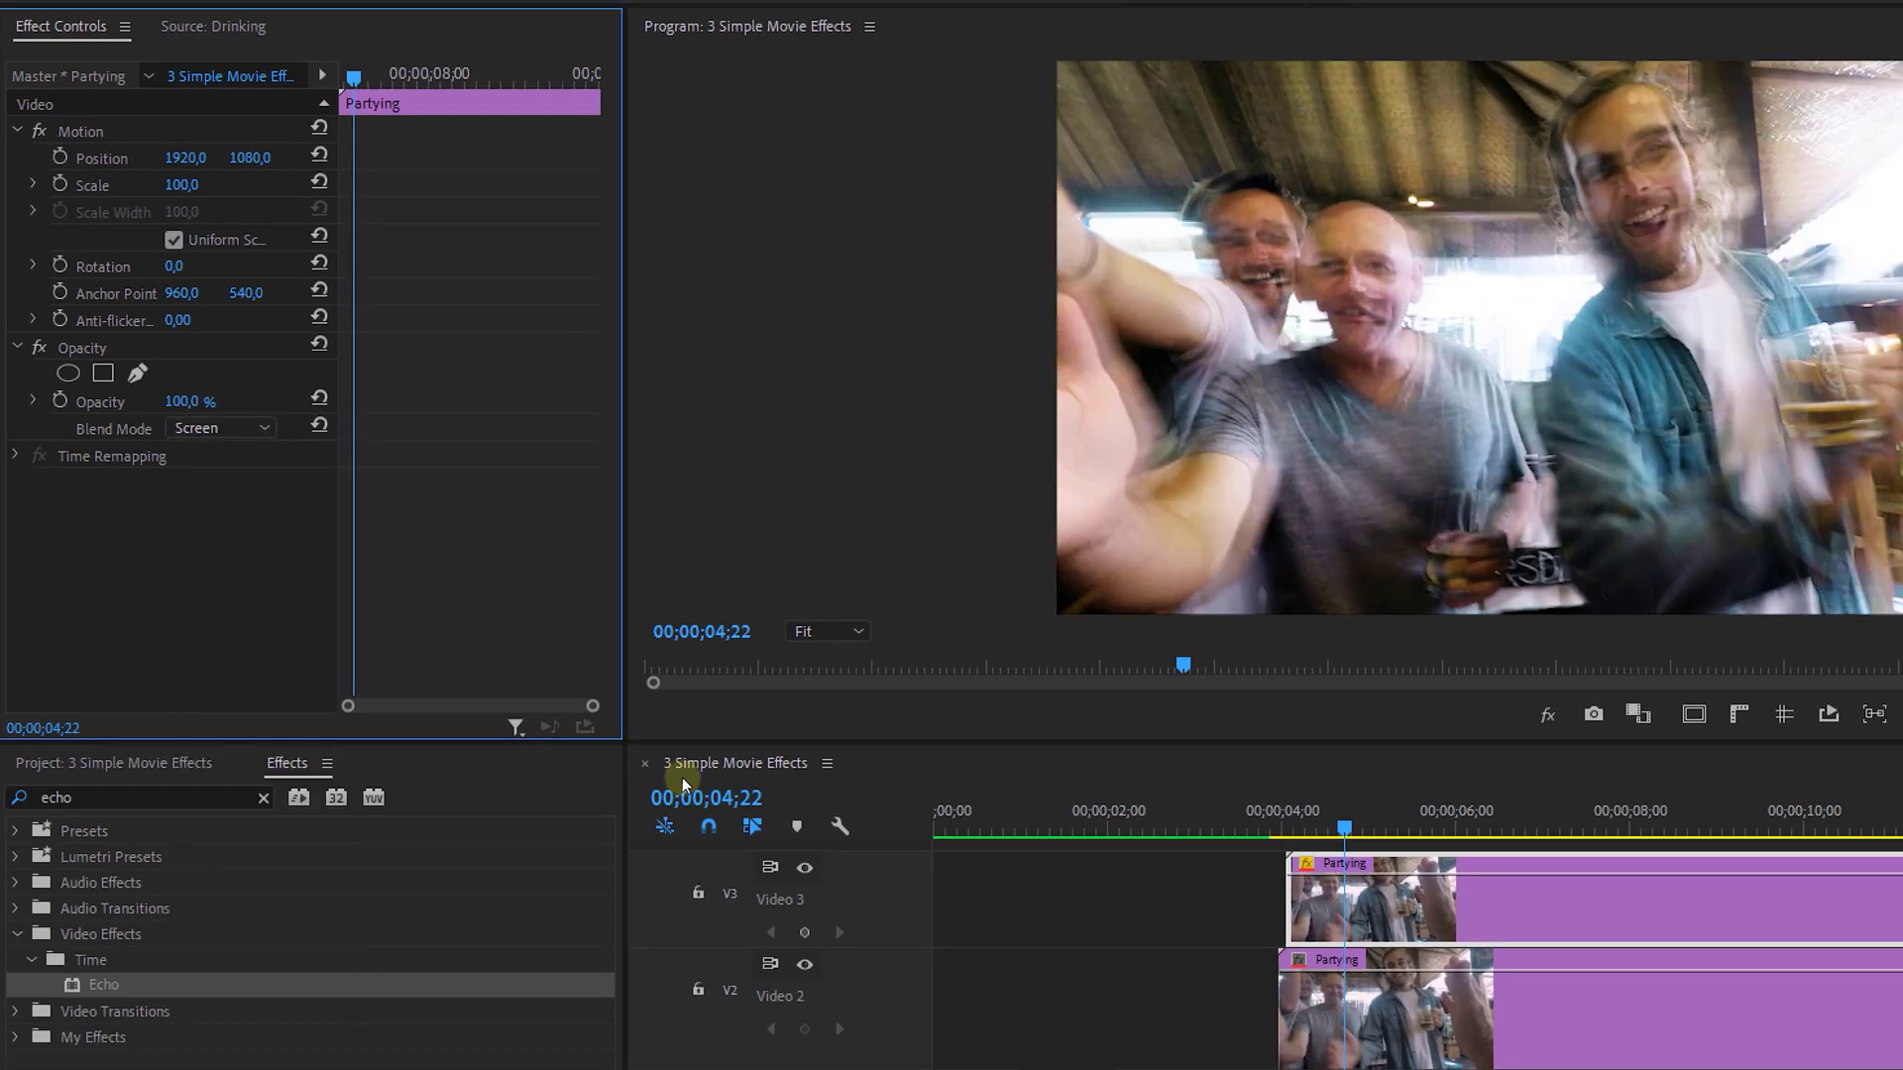
click(1484, 1018)
click(266, 428)
click(284, 692)
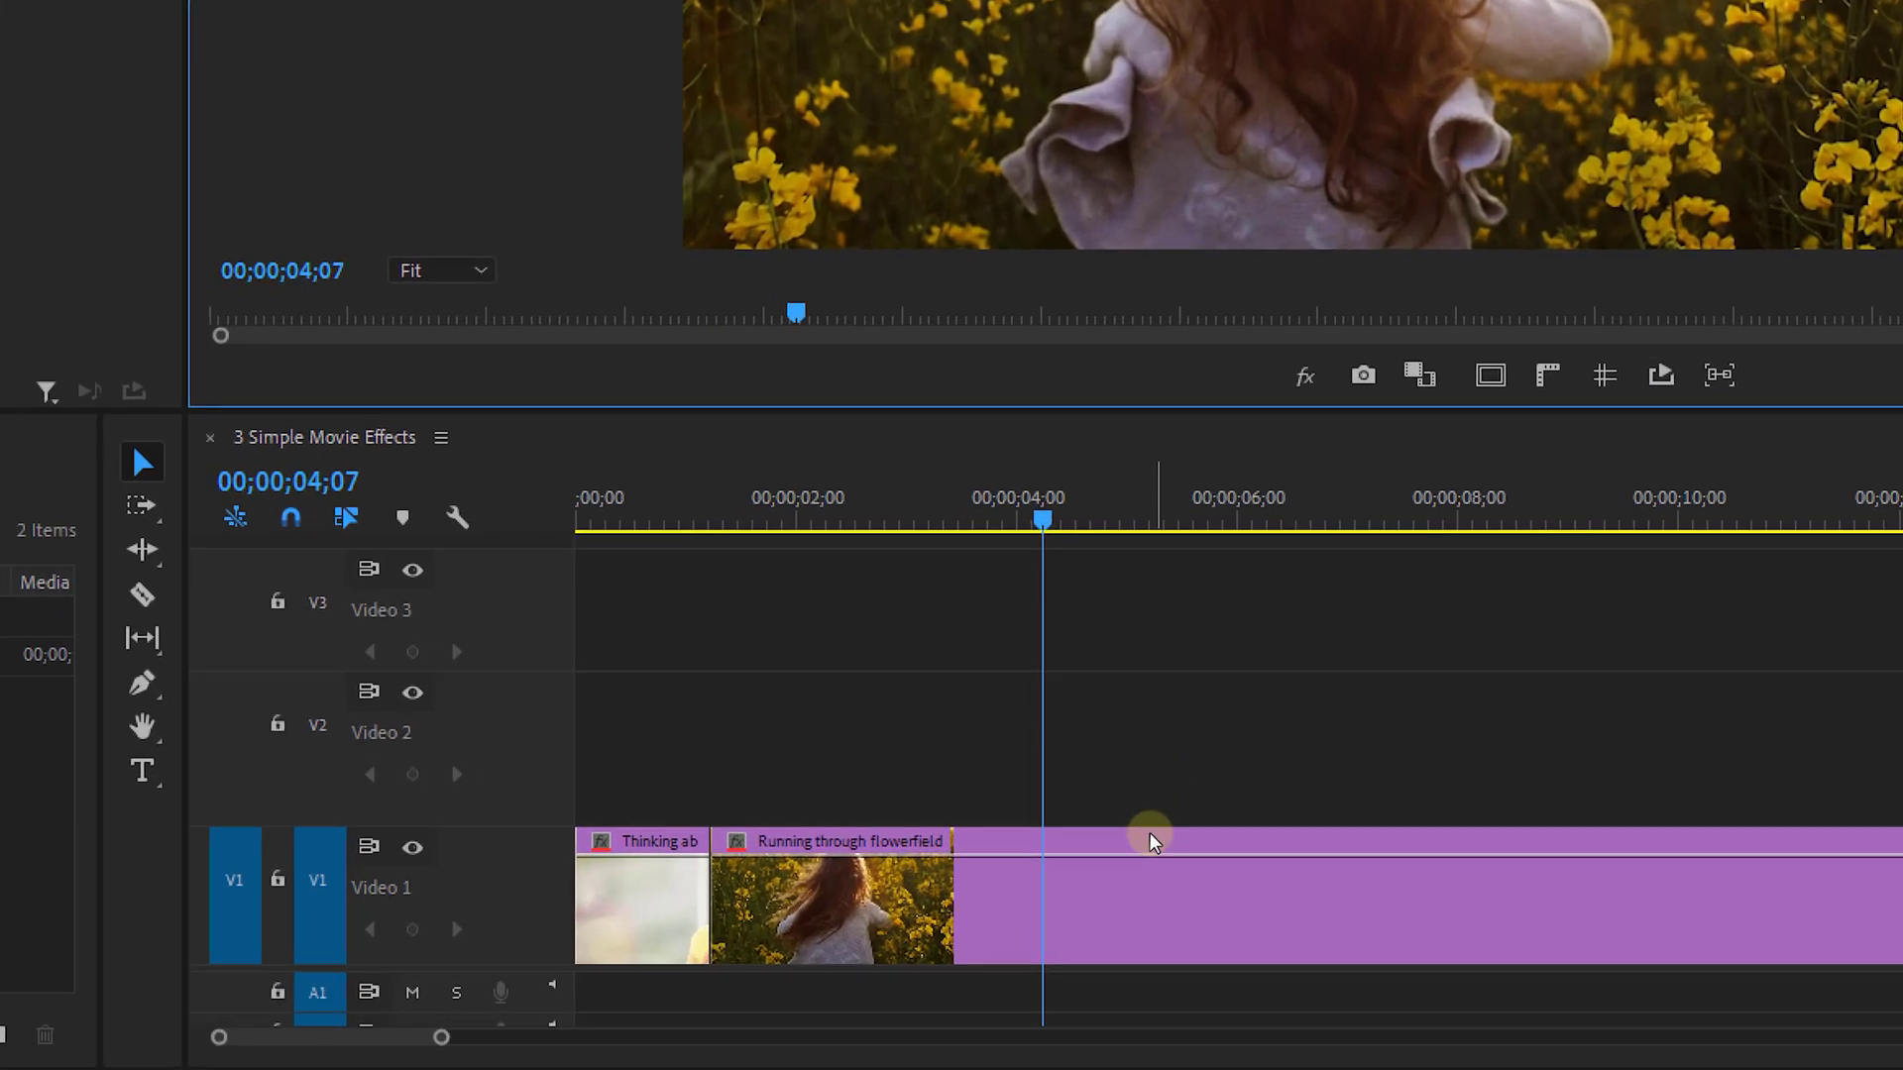
Step: Duplicate the flowerfield clip onto the upper tracks and apply Directional Blur to the V3 copy
drag(1138, 896, 1120, 622)
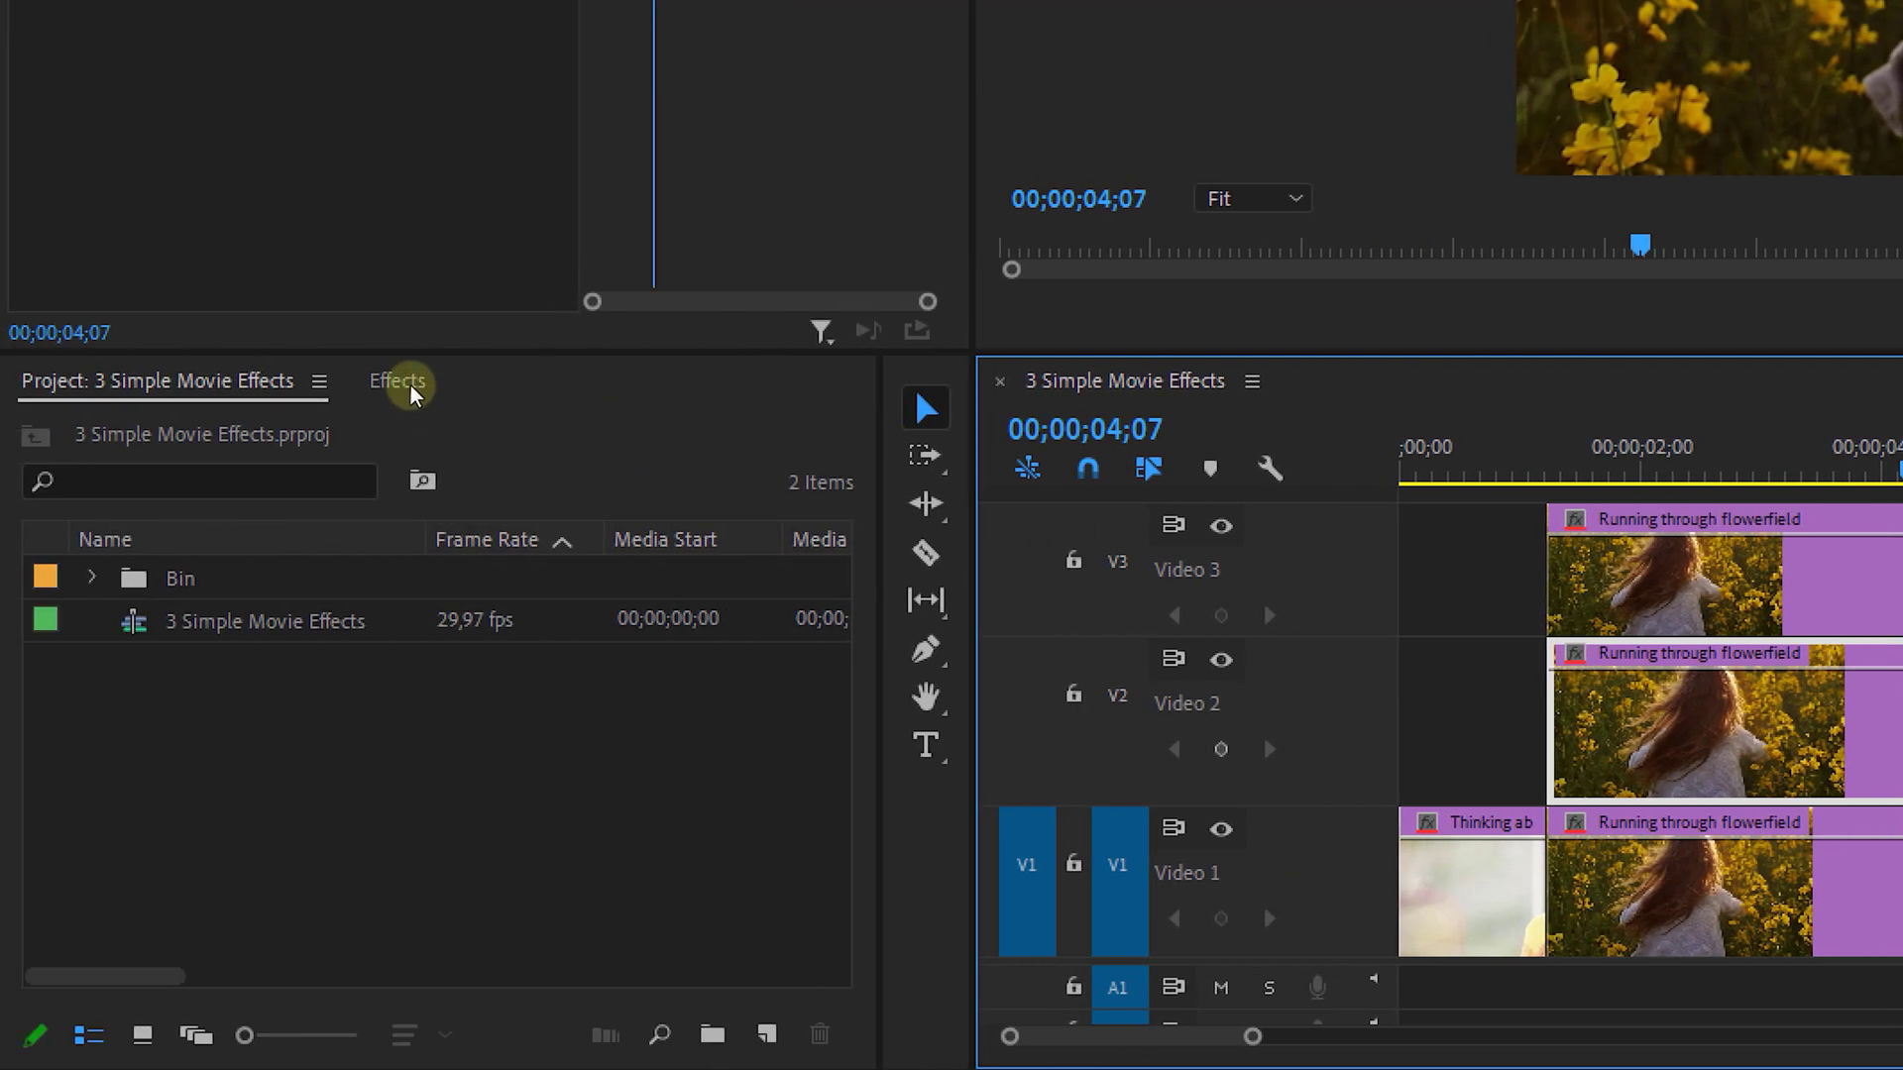
click(412, 383)
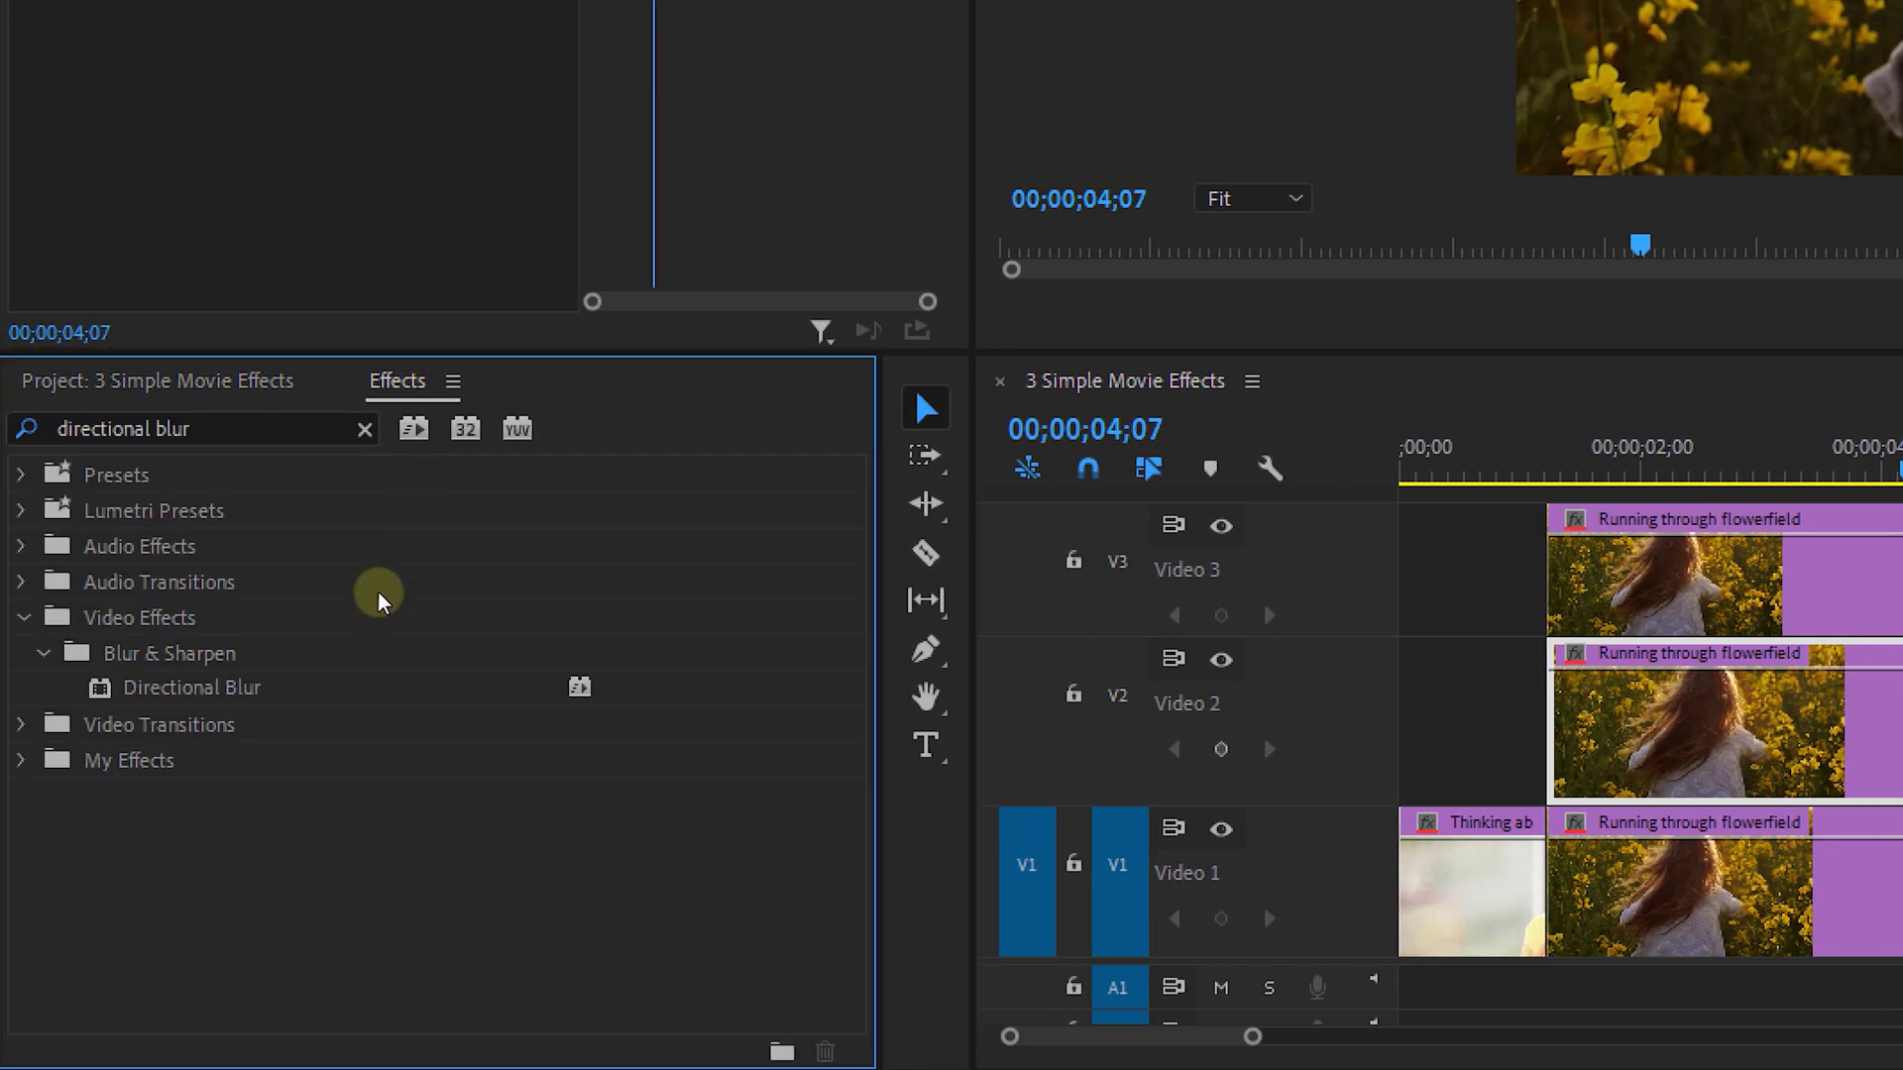
drag(317, 700, 1891, 571)
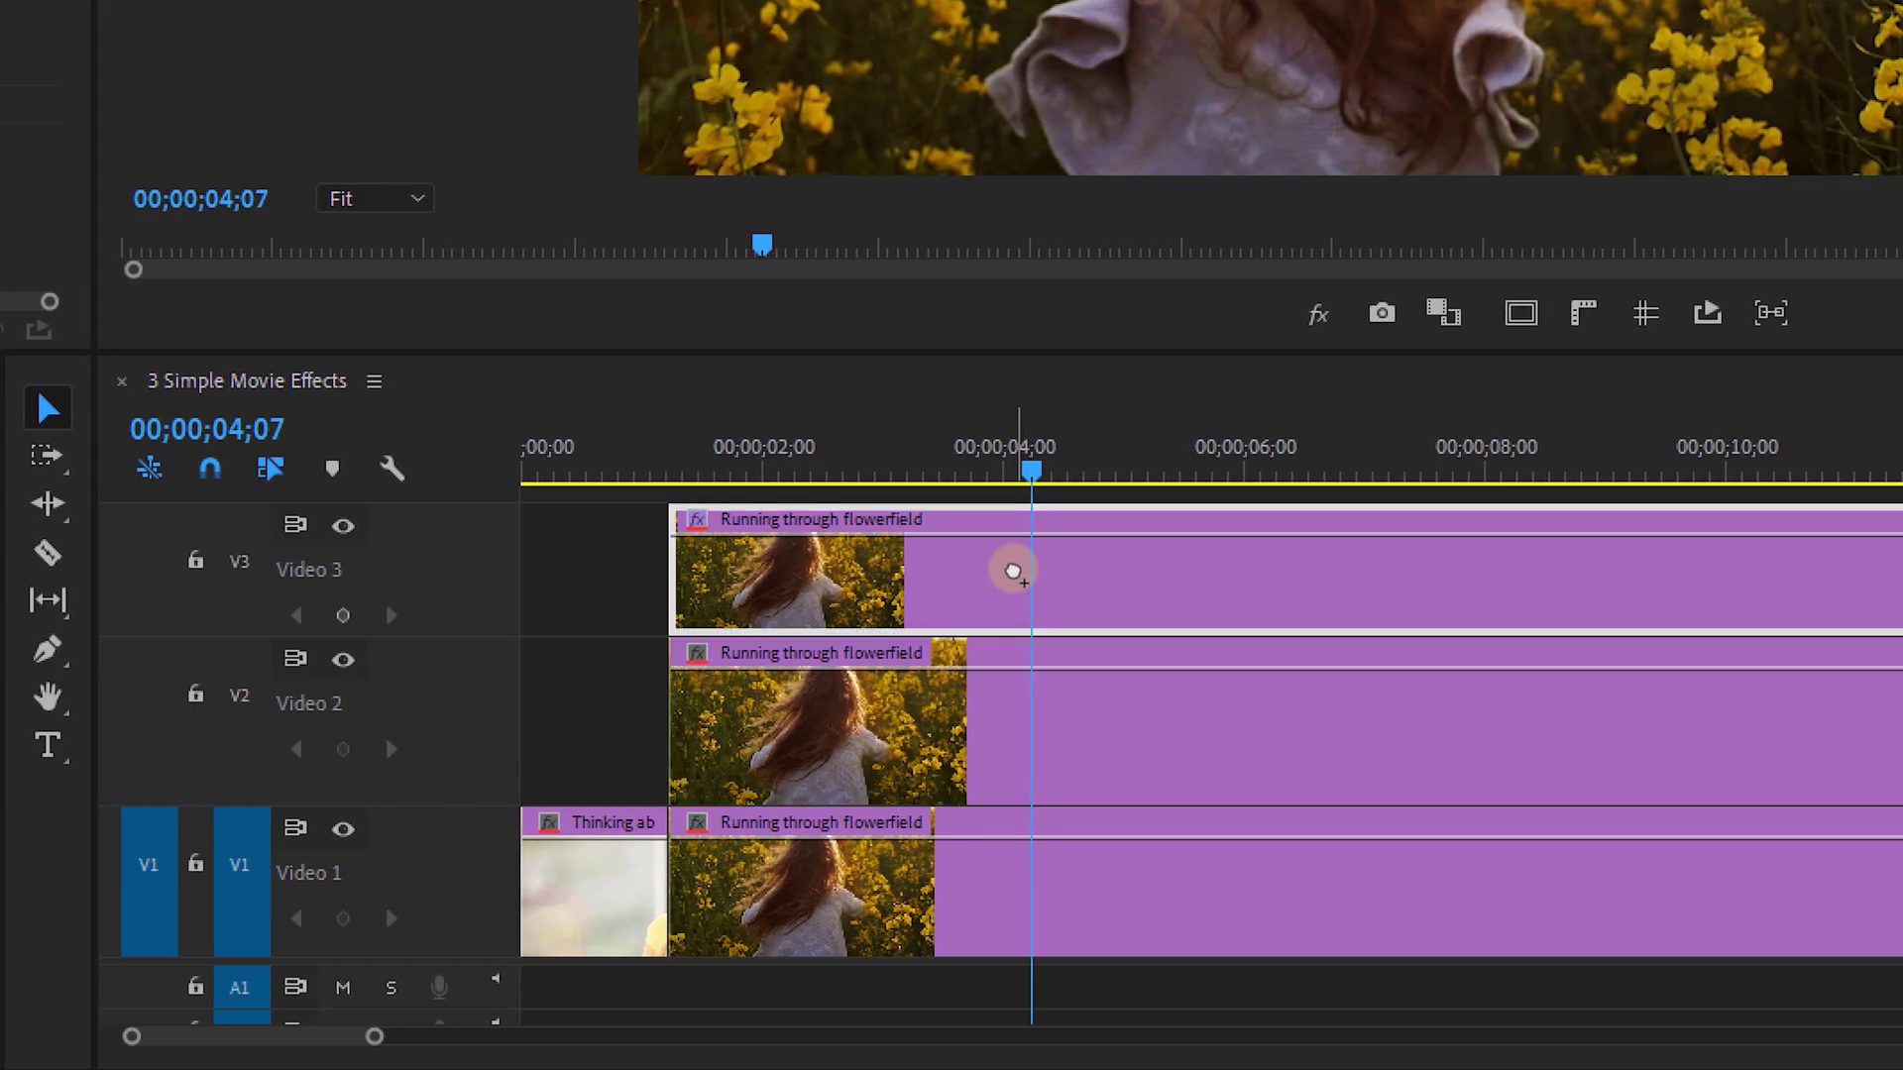
drag(1013, 572, 999, 575)
Step: Give the top copy's Directional Blur length 25 and direction 45°, and blend it in Screen mode
click(229, 704)
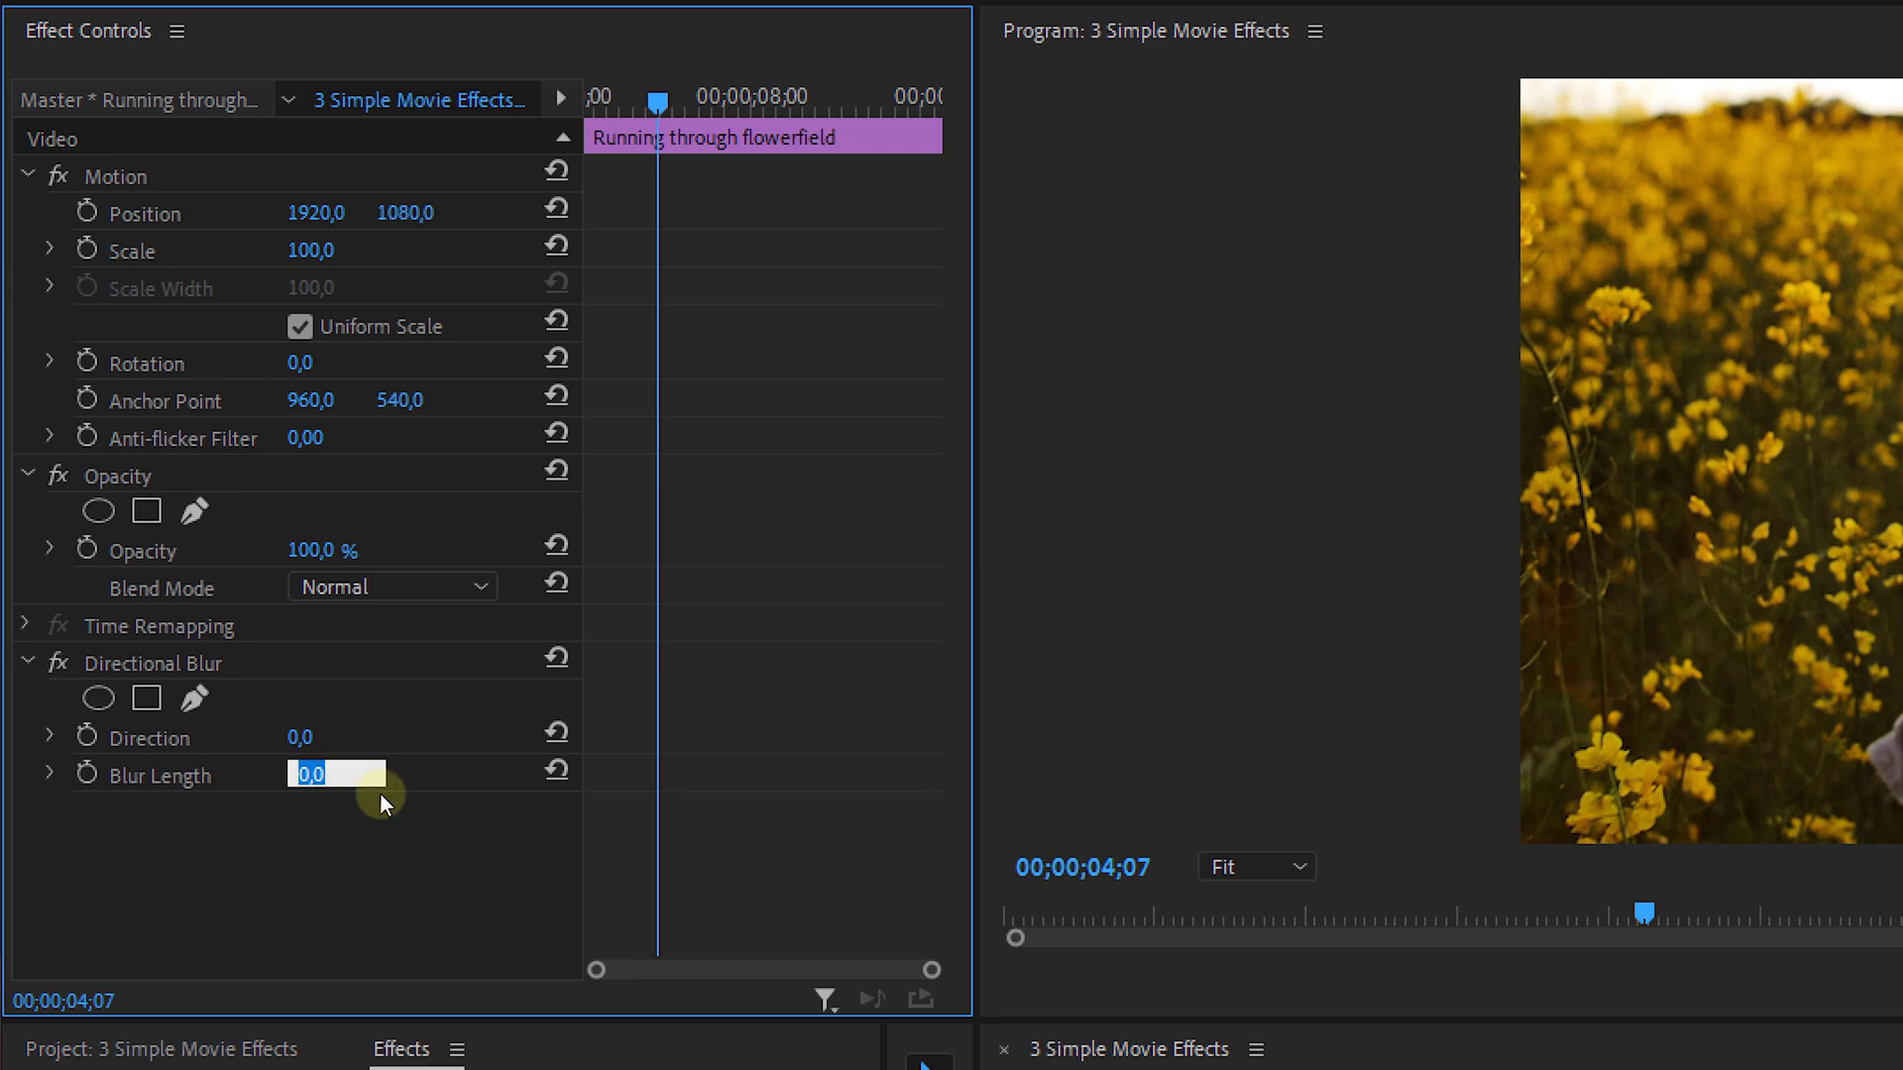
text(25)
key(Return)
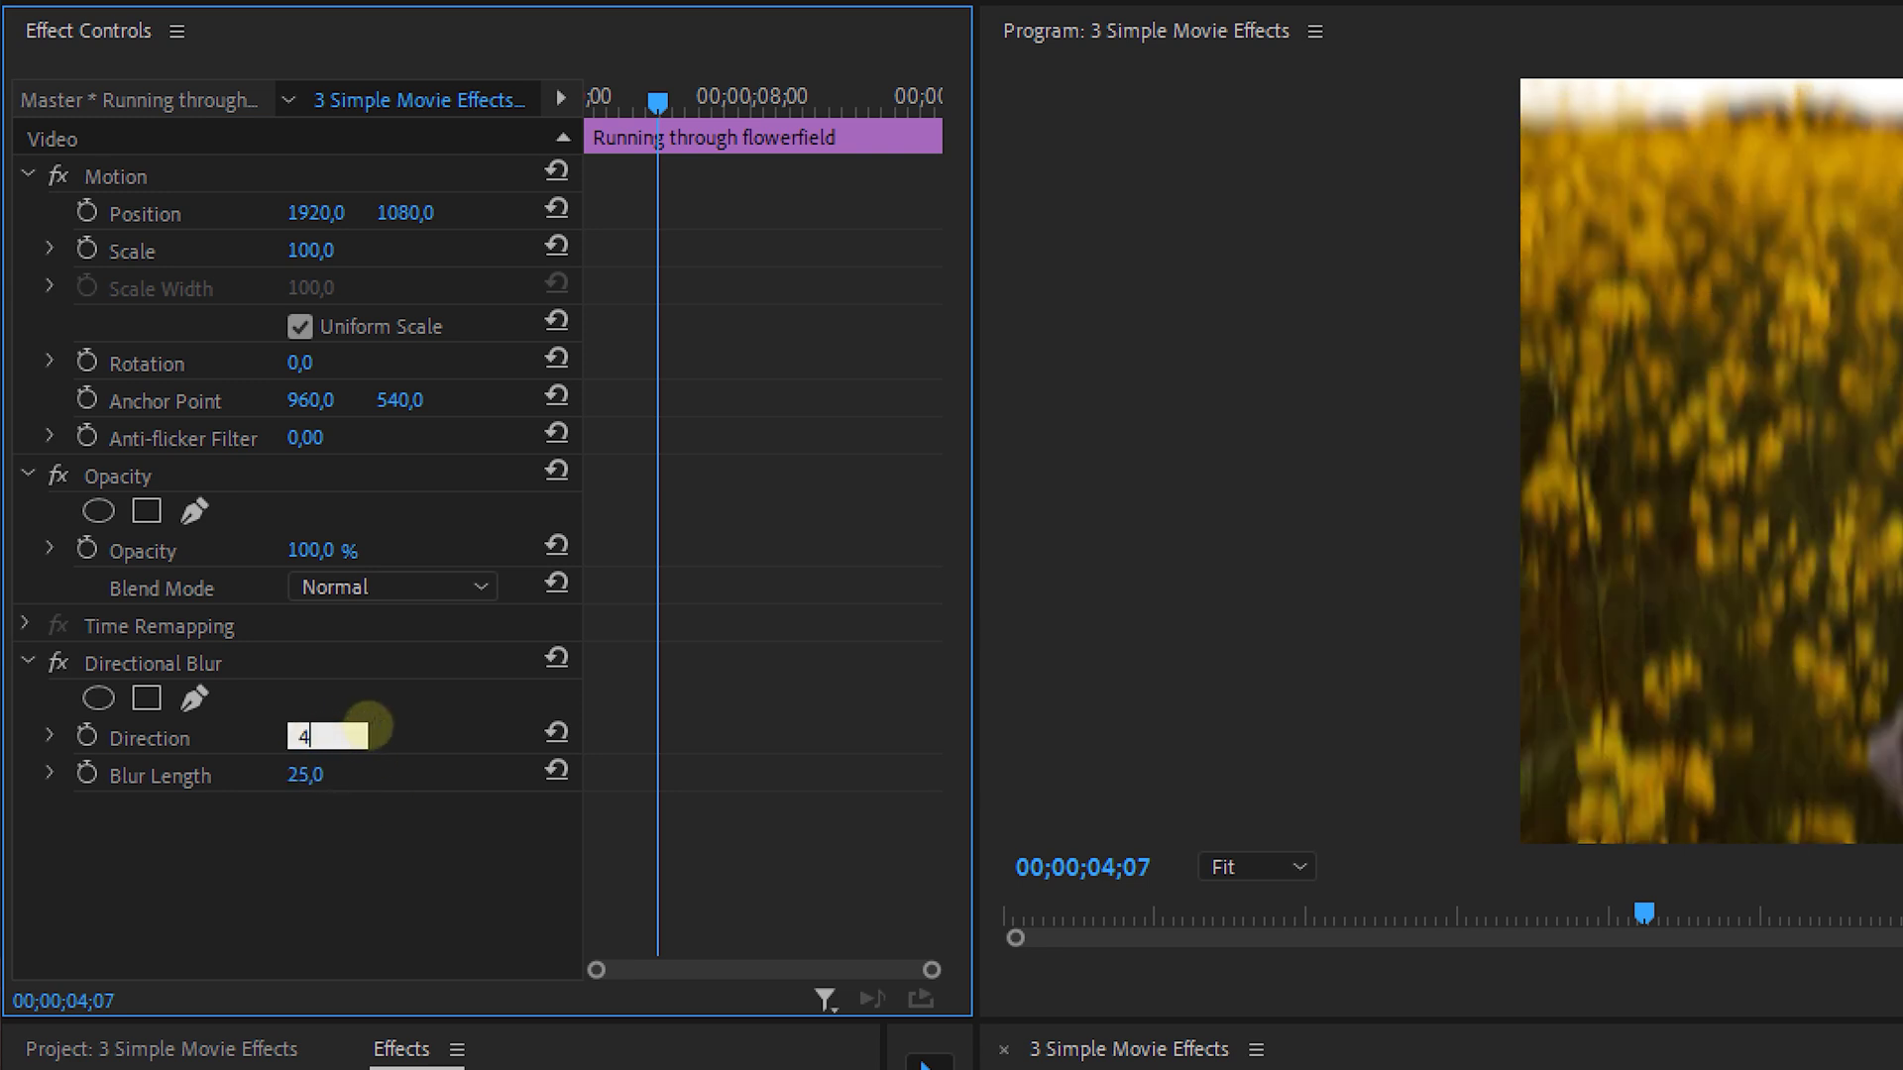
click(368, 725)
text(45)
key(Return)
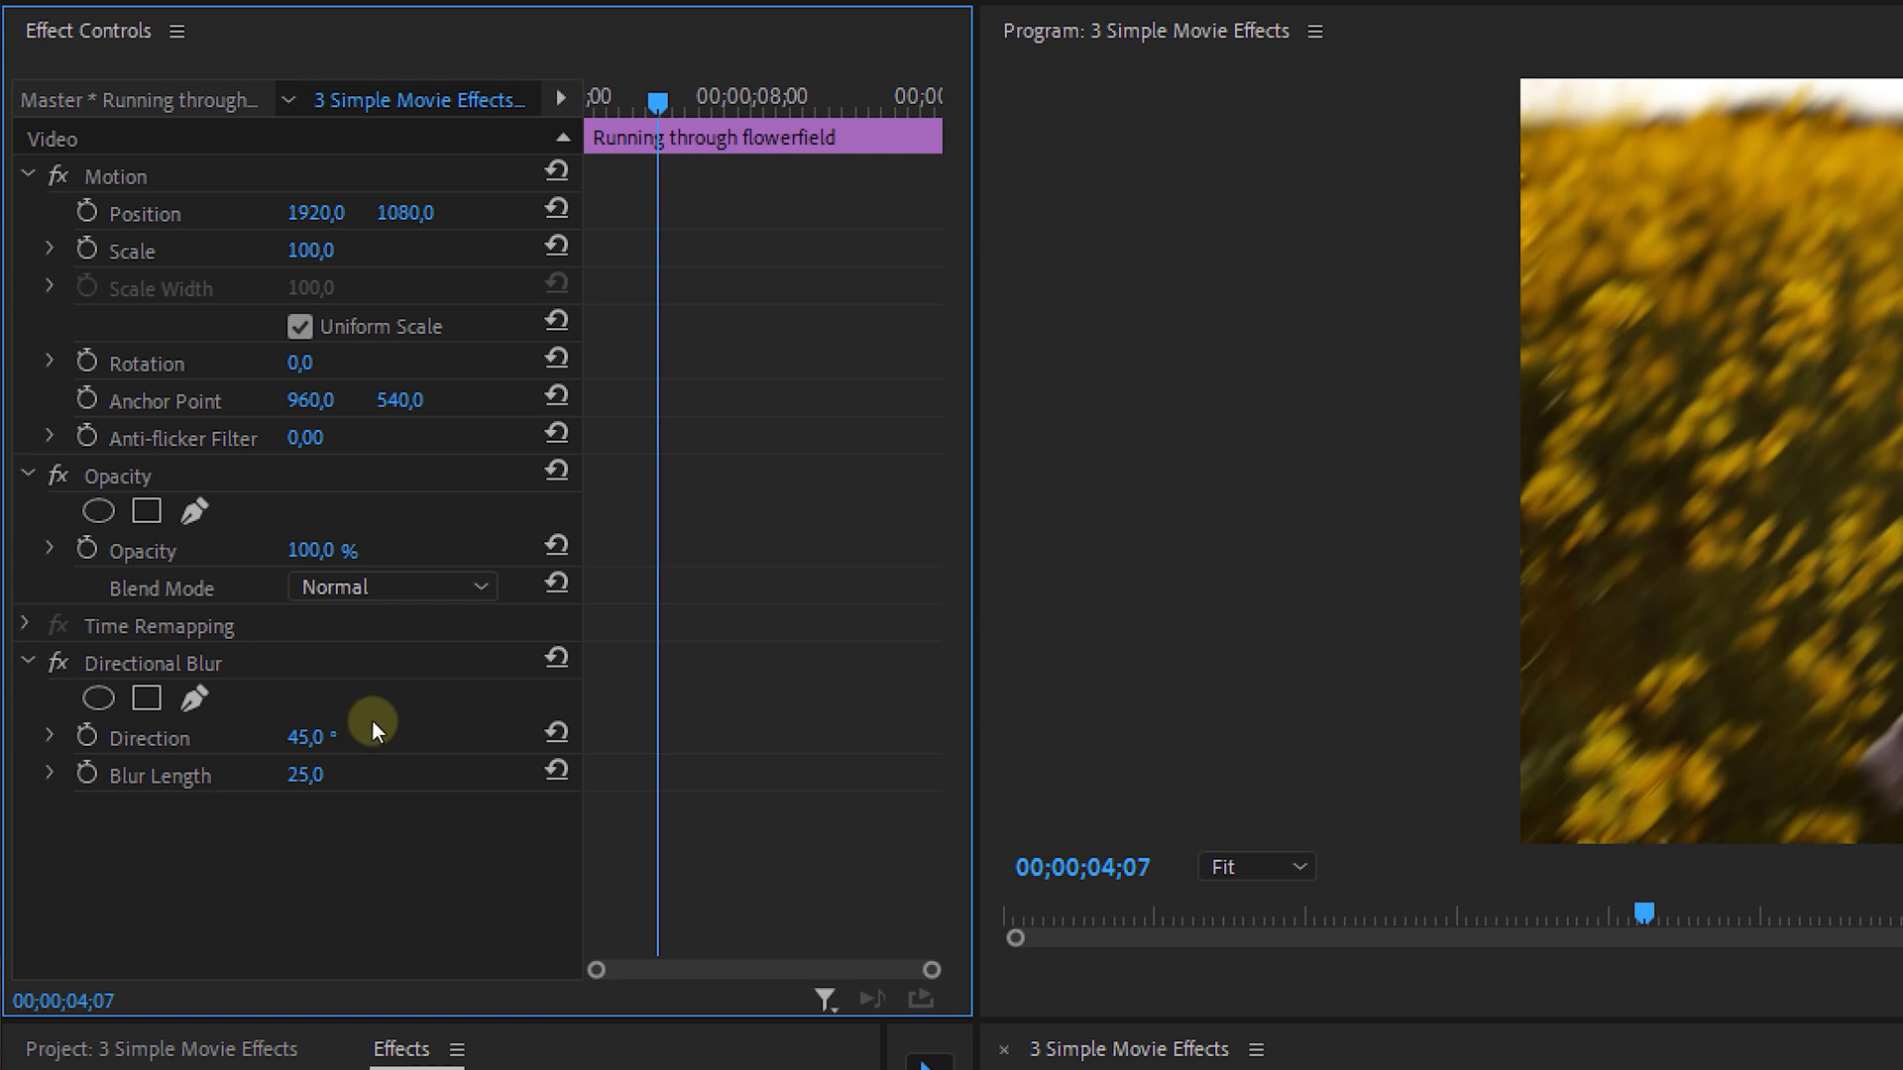
click(412, 587)
click(426, 935)
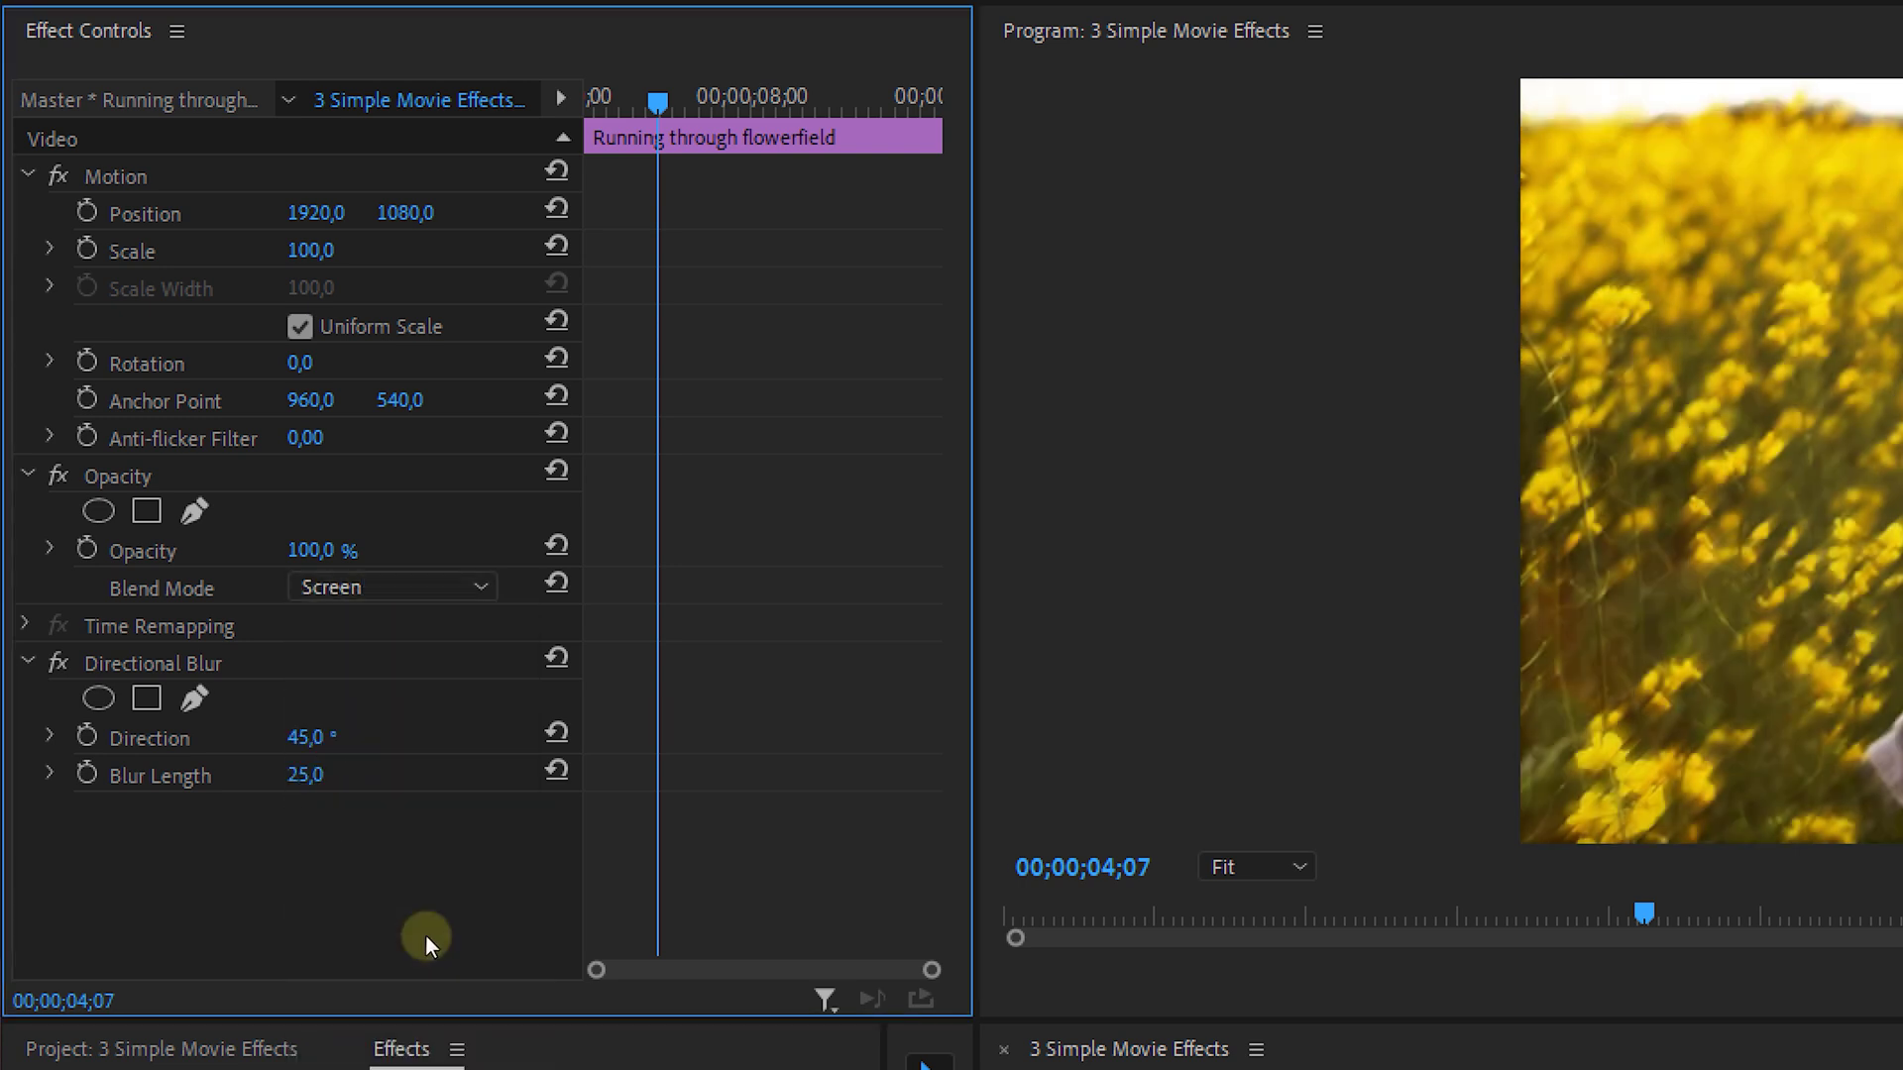
Step: Copy the Directional Blur effect and paste it onto the middle flowerfield copy
right_click(289, 663)
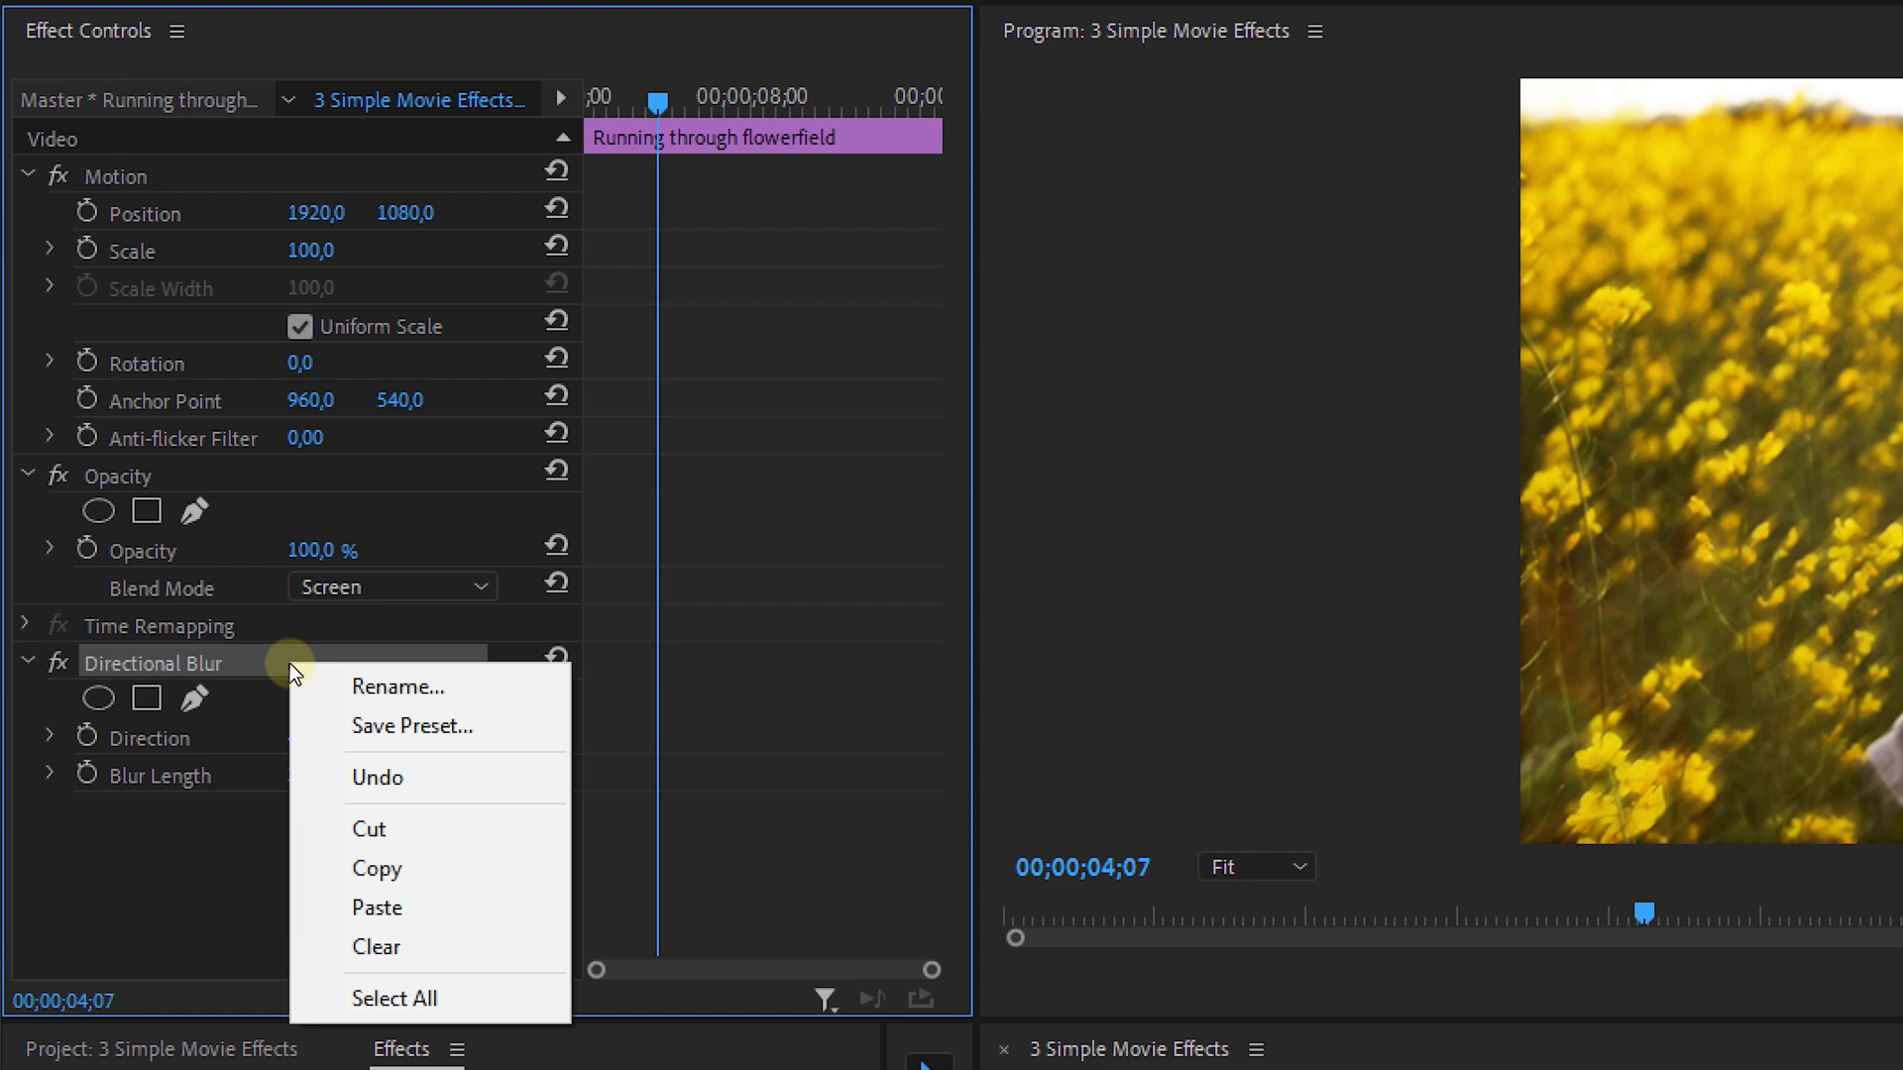
click(425, 868)
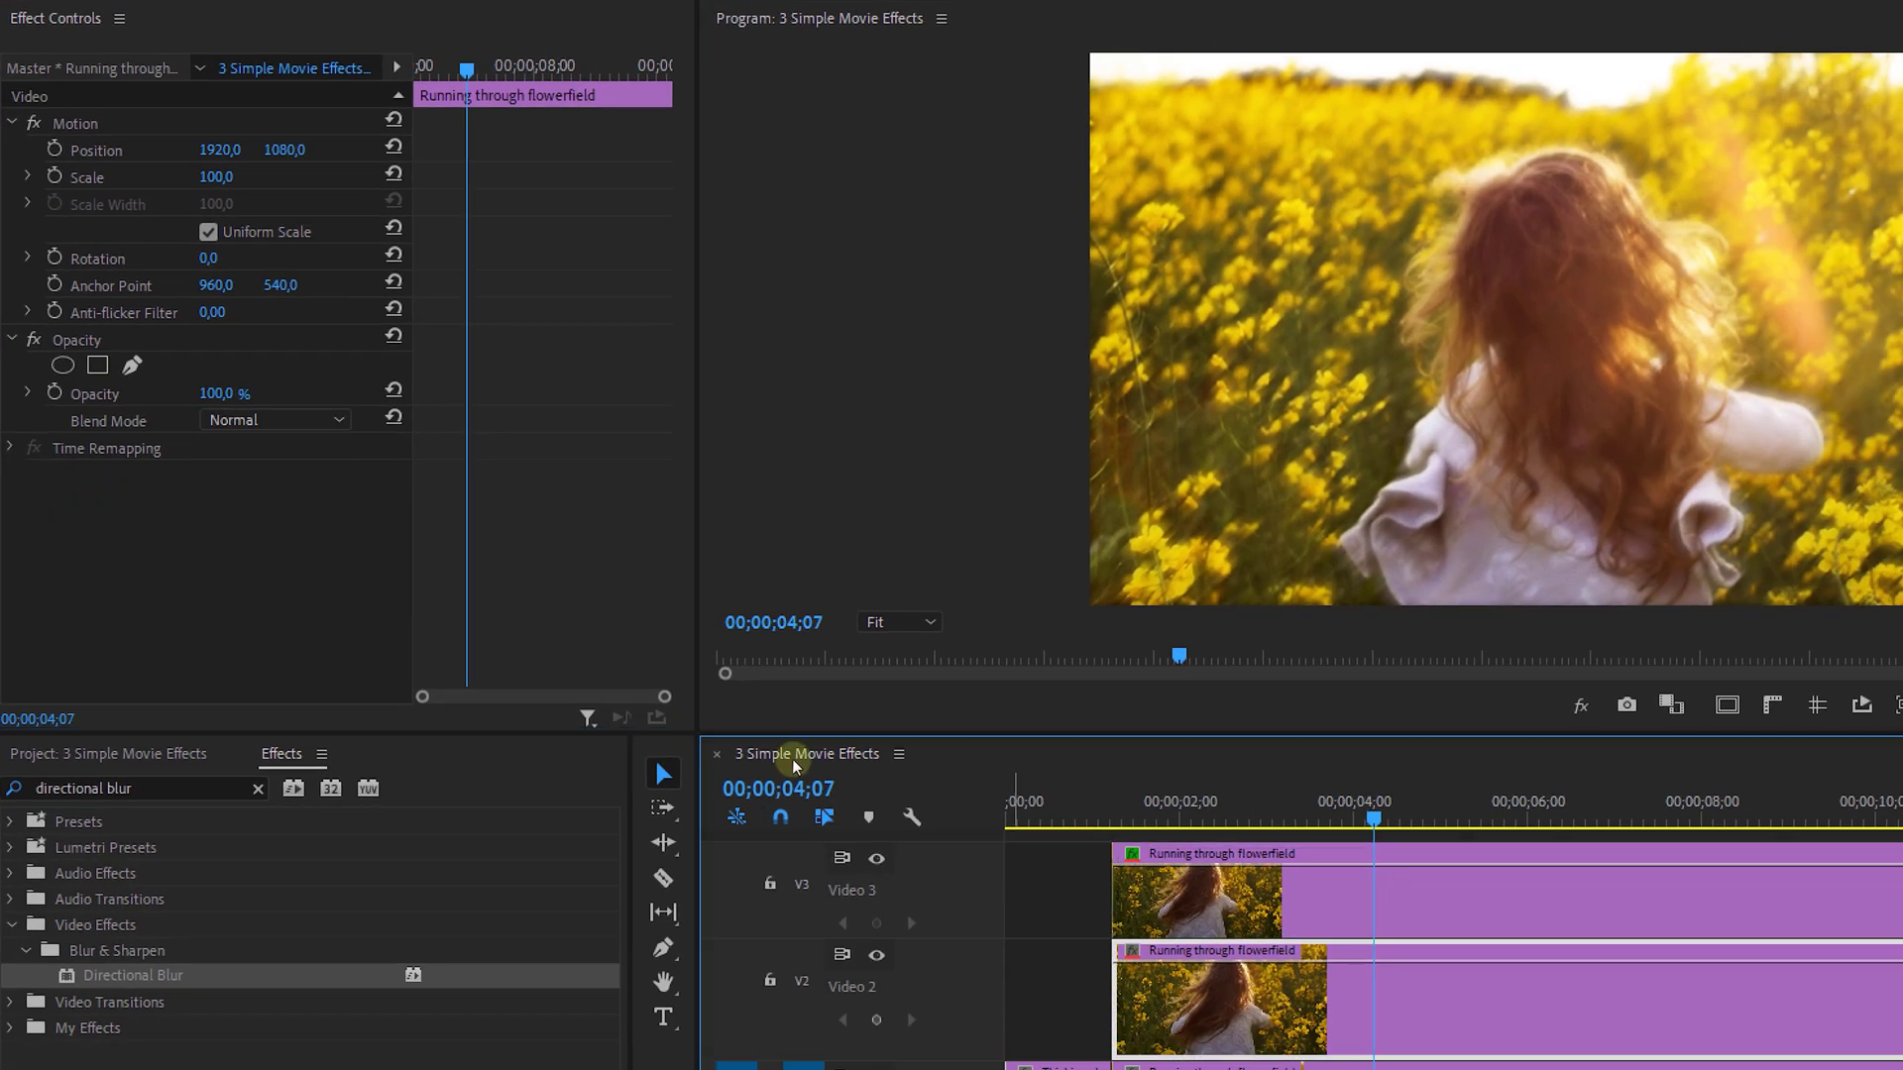
right_click(407, 716)
click(386, 684)
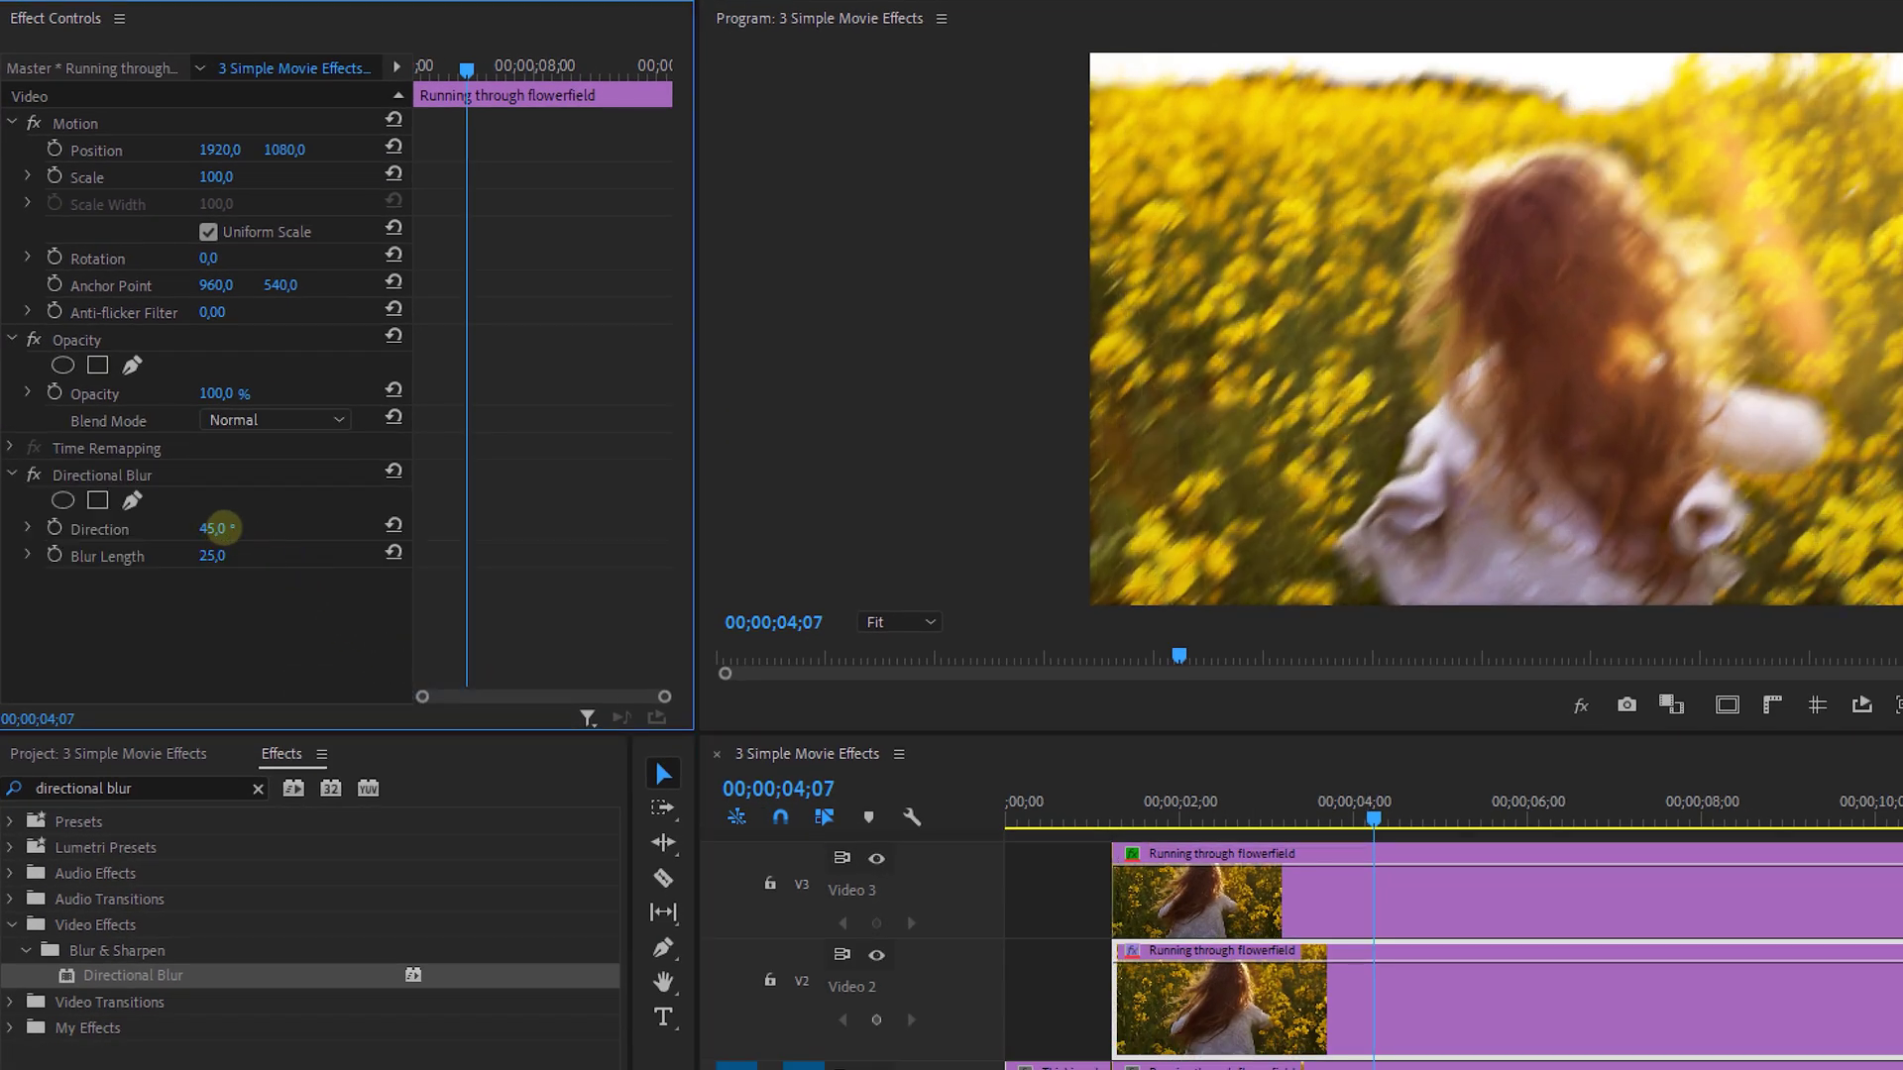
Step: Angle the middle copy's blur to about 120°, set Screen blend, and play back the result
drag(325, 542, 533, 547)
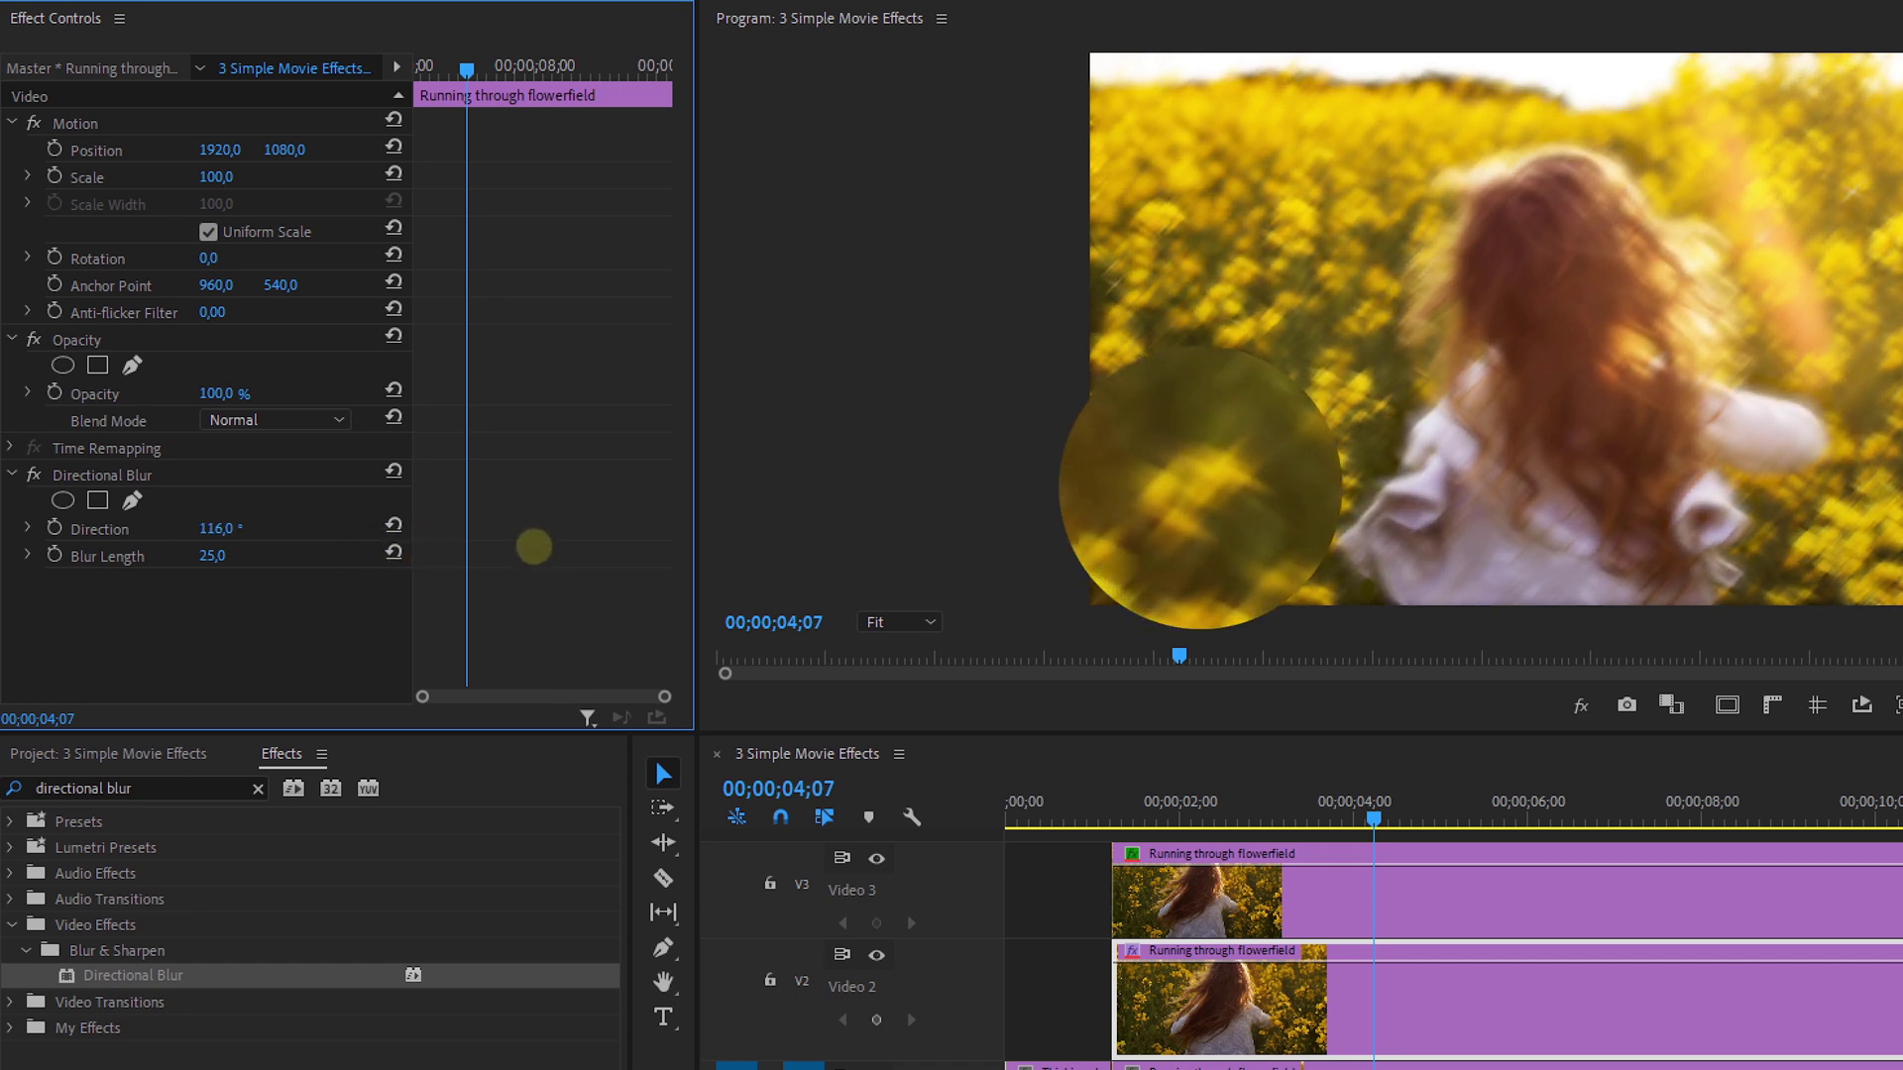
click(255, 419)
click(272, 684)
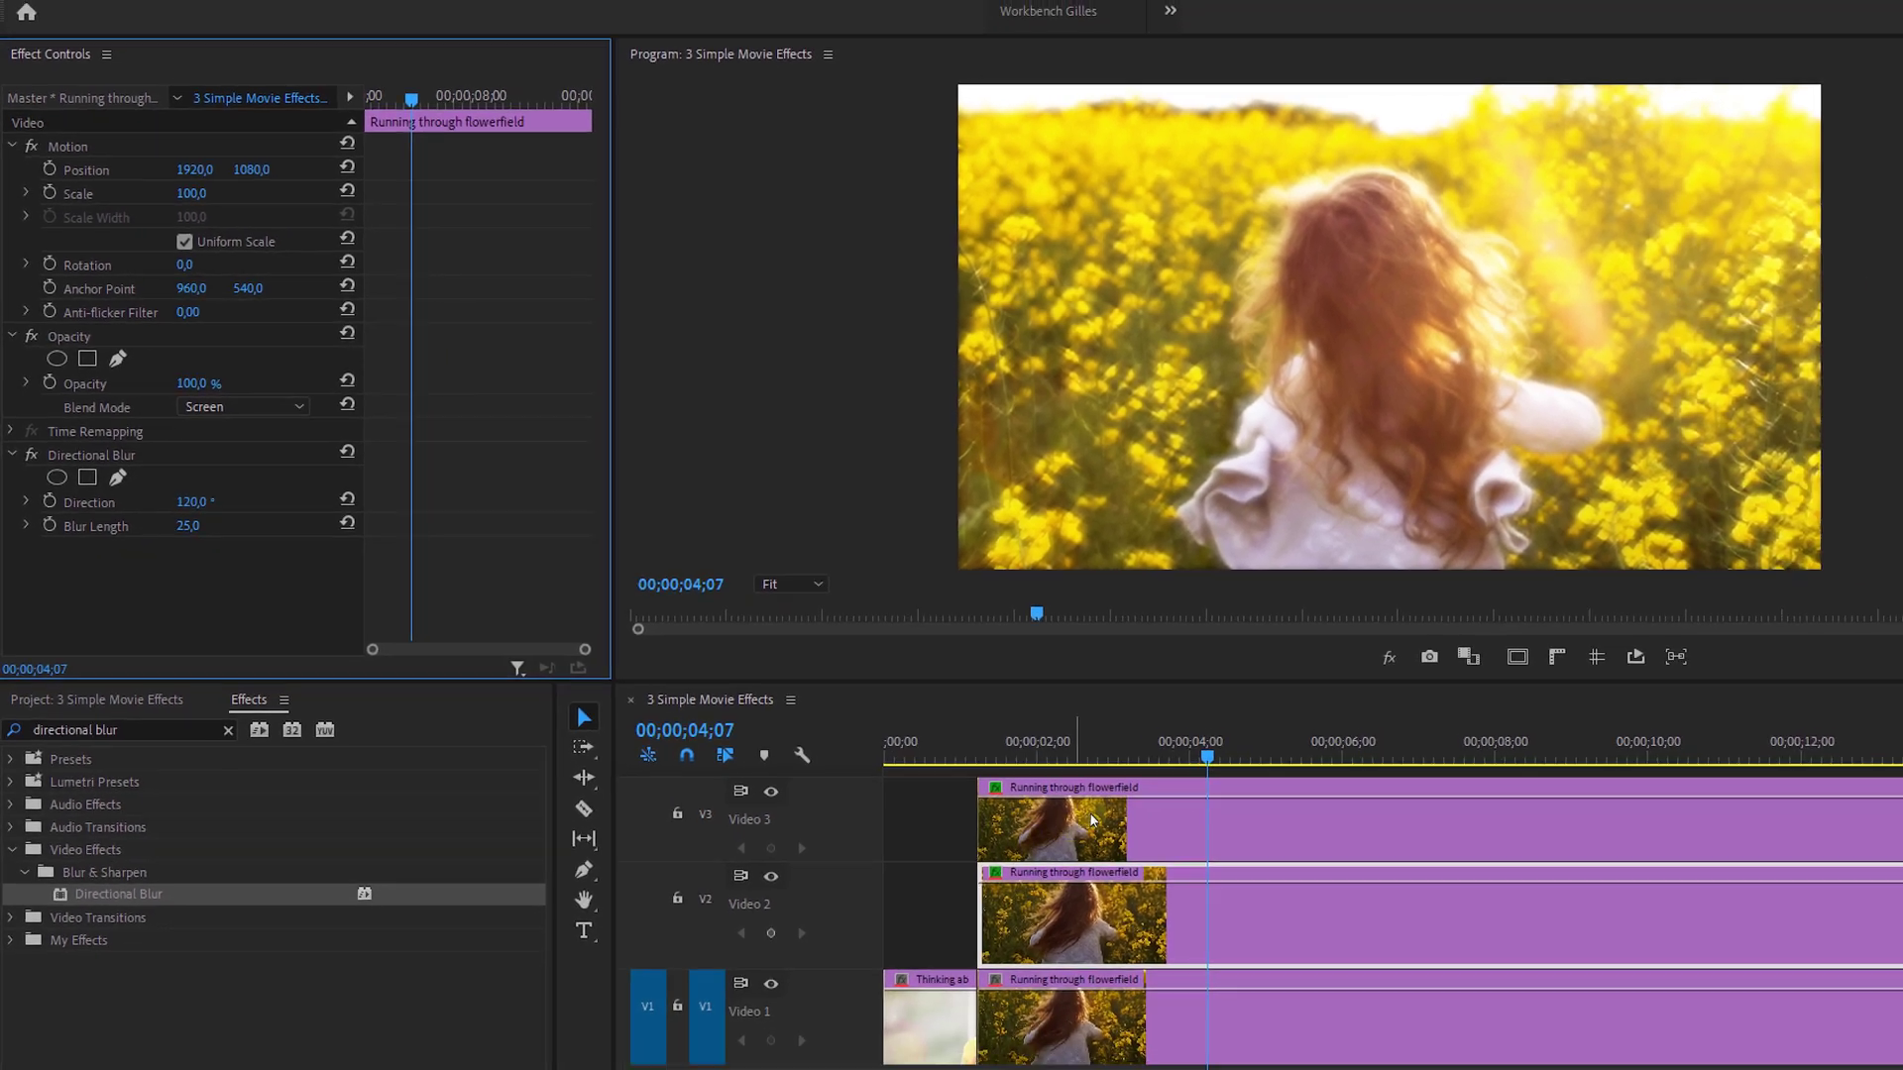
key(space)
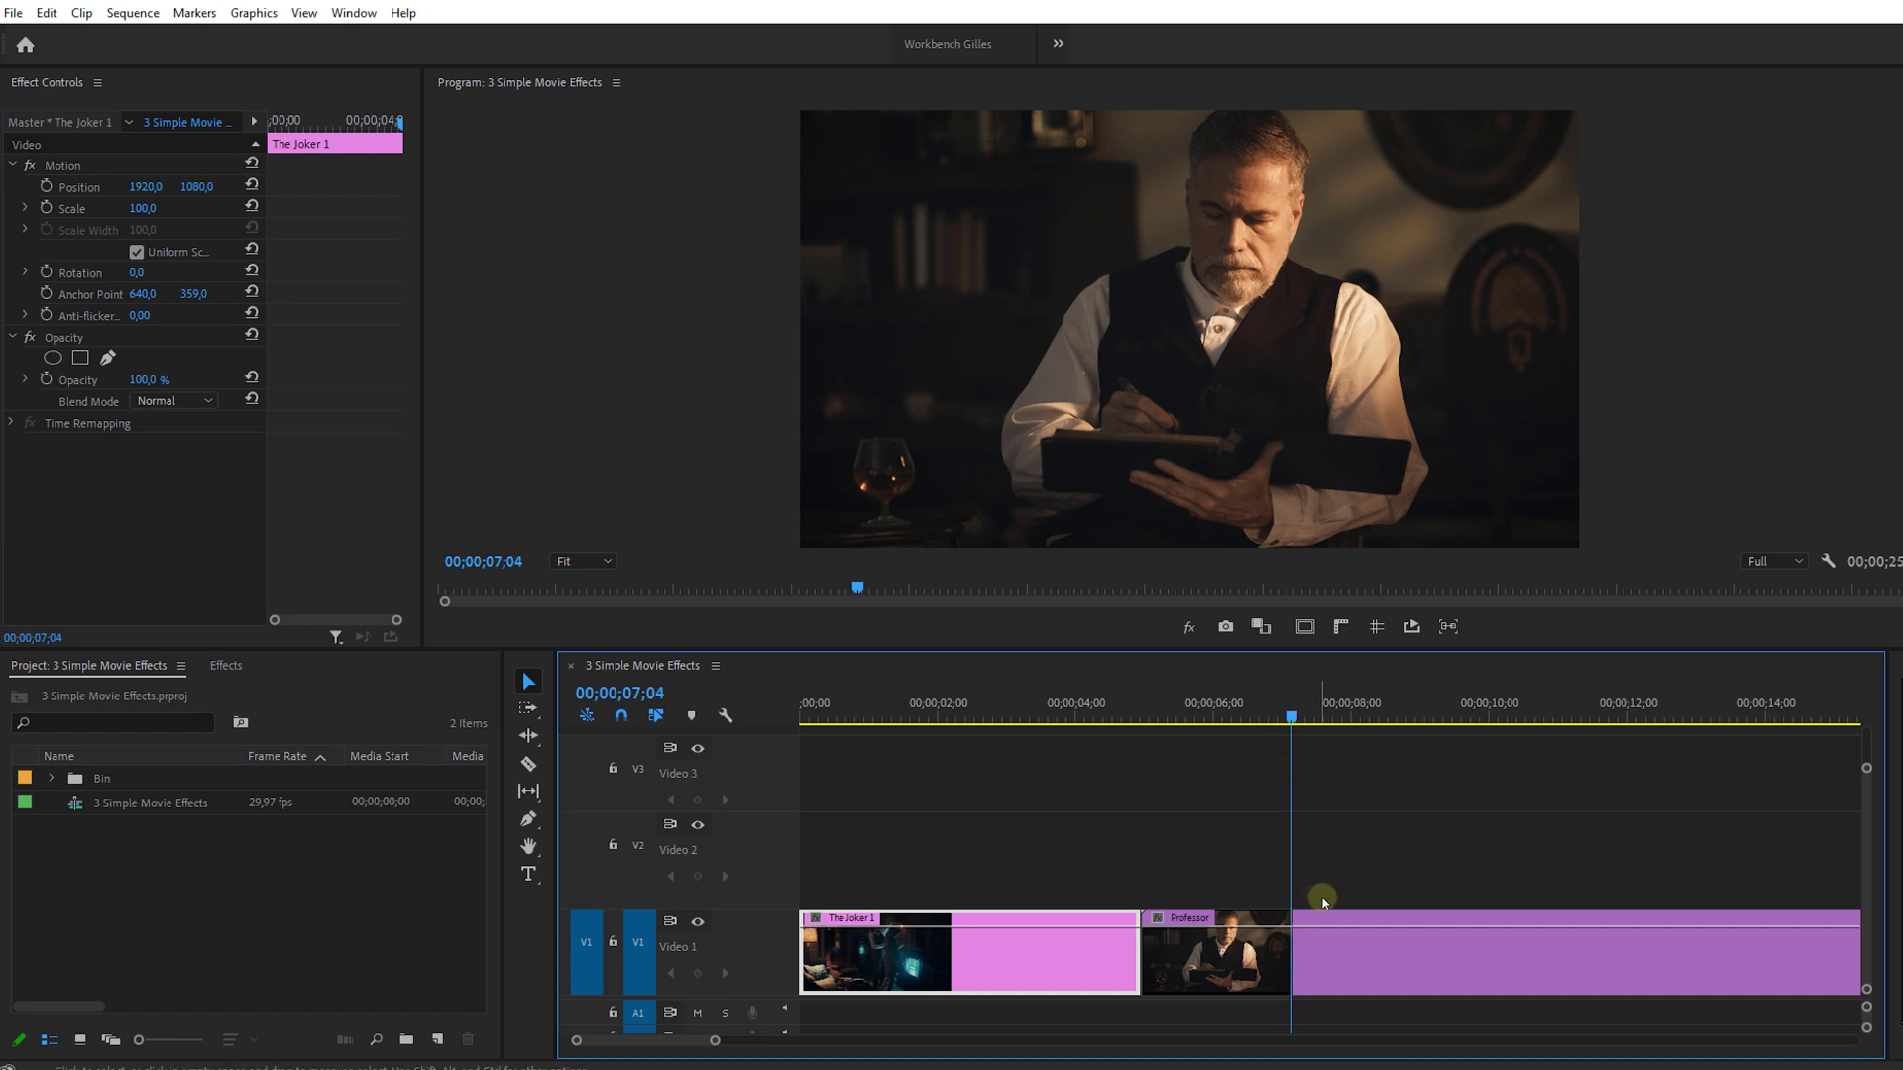
Step: Open Lumetri Color for the Professor clip with Color Wheels & Match in Comparison View
click(1335, 945)
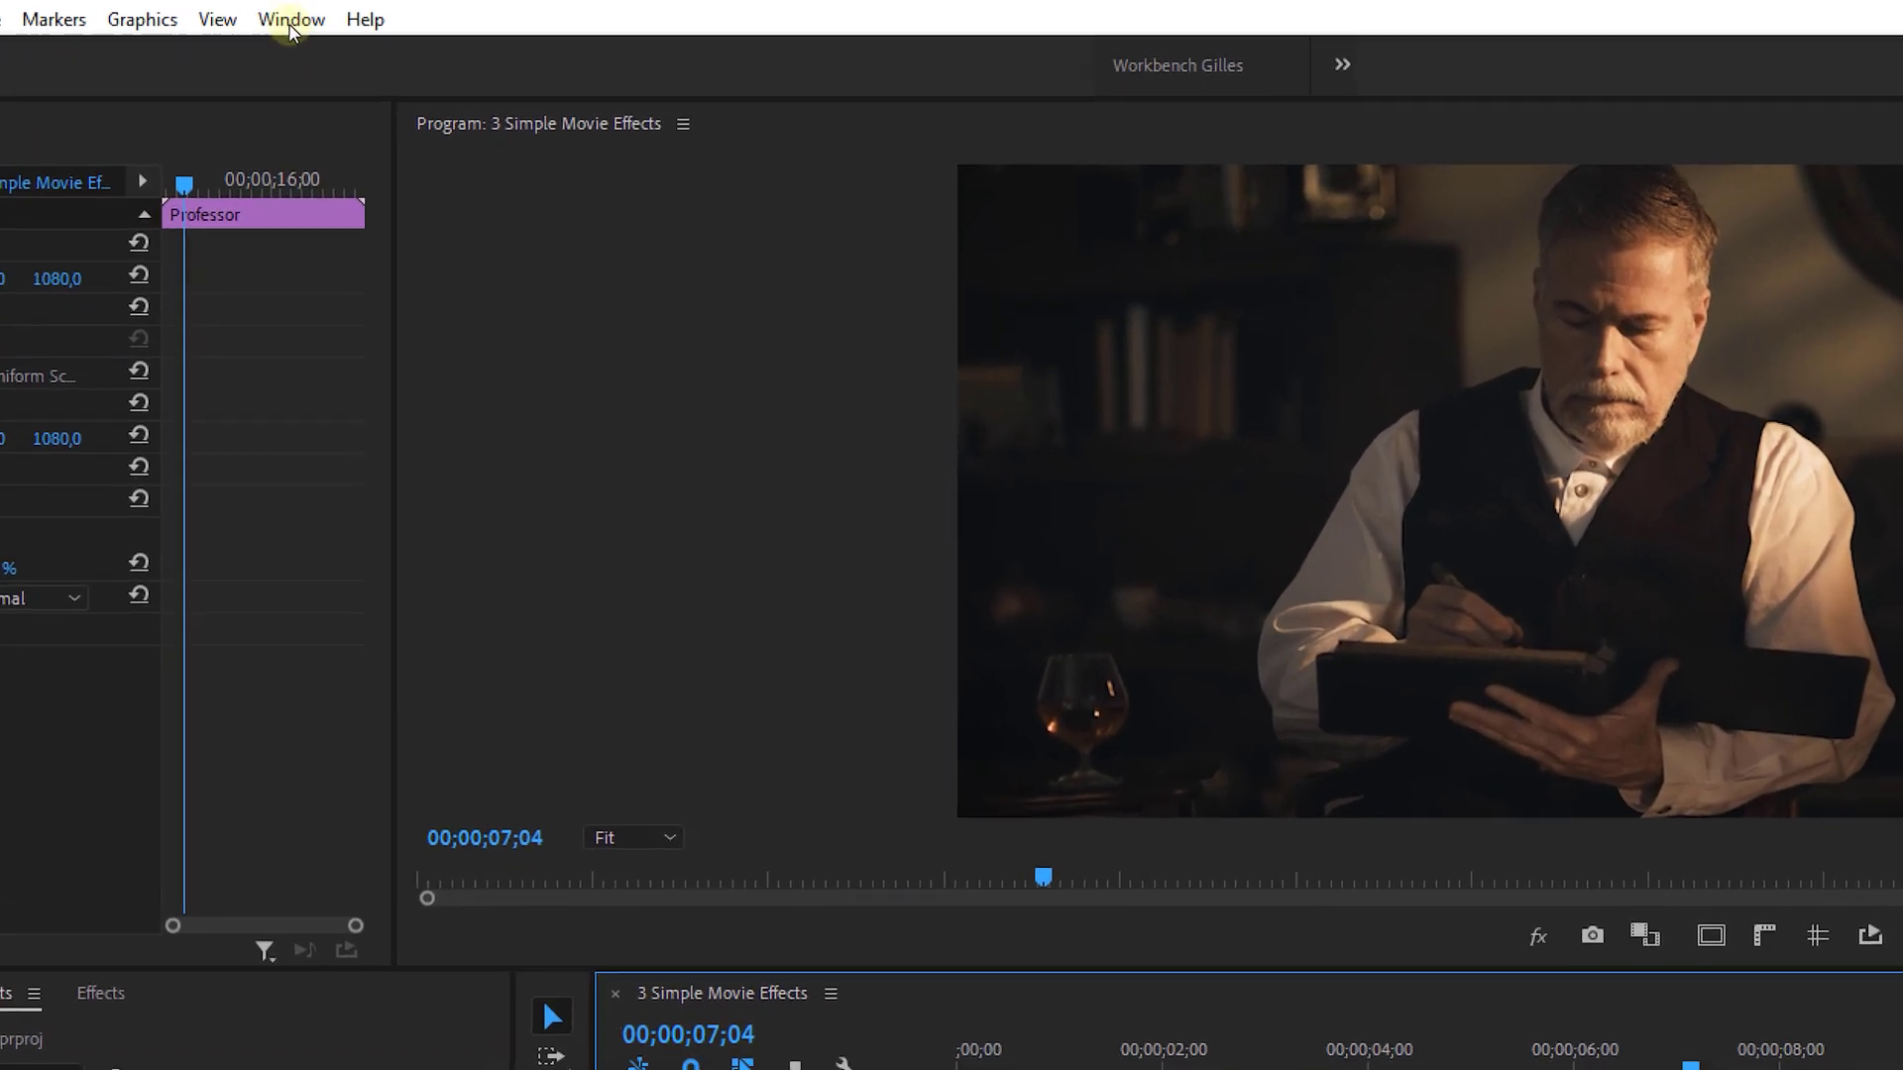
click(291, 21)
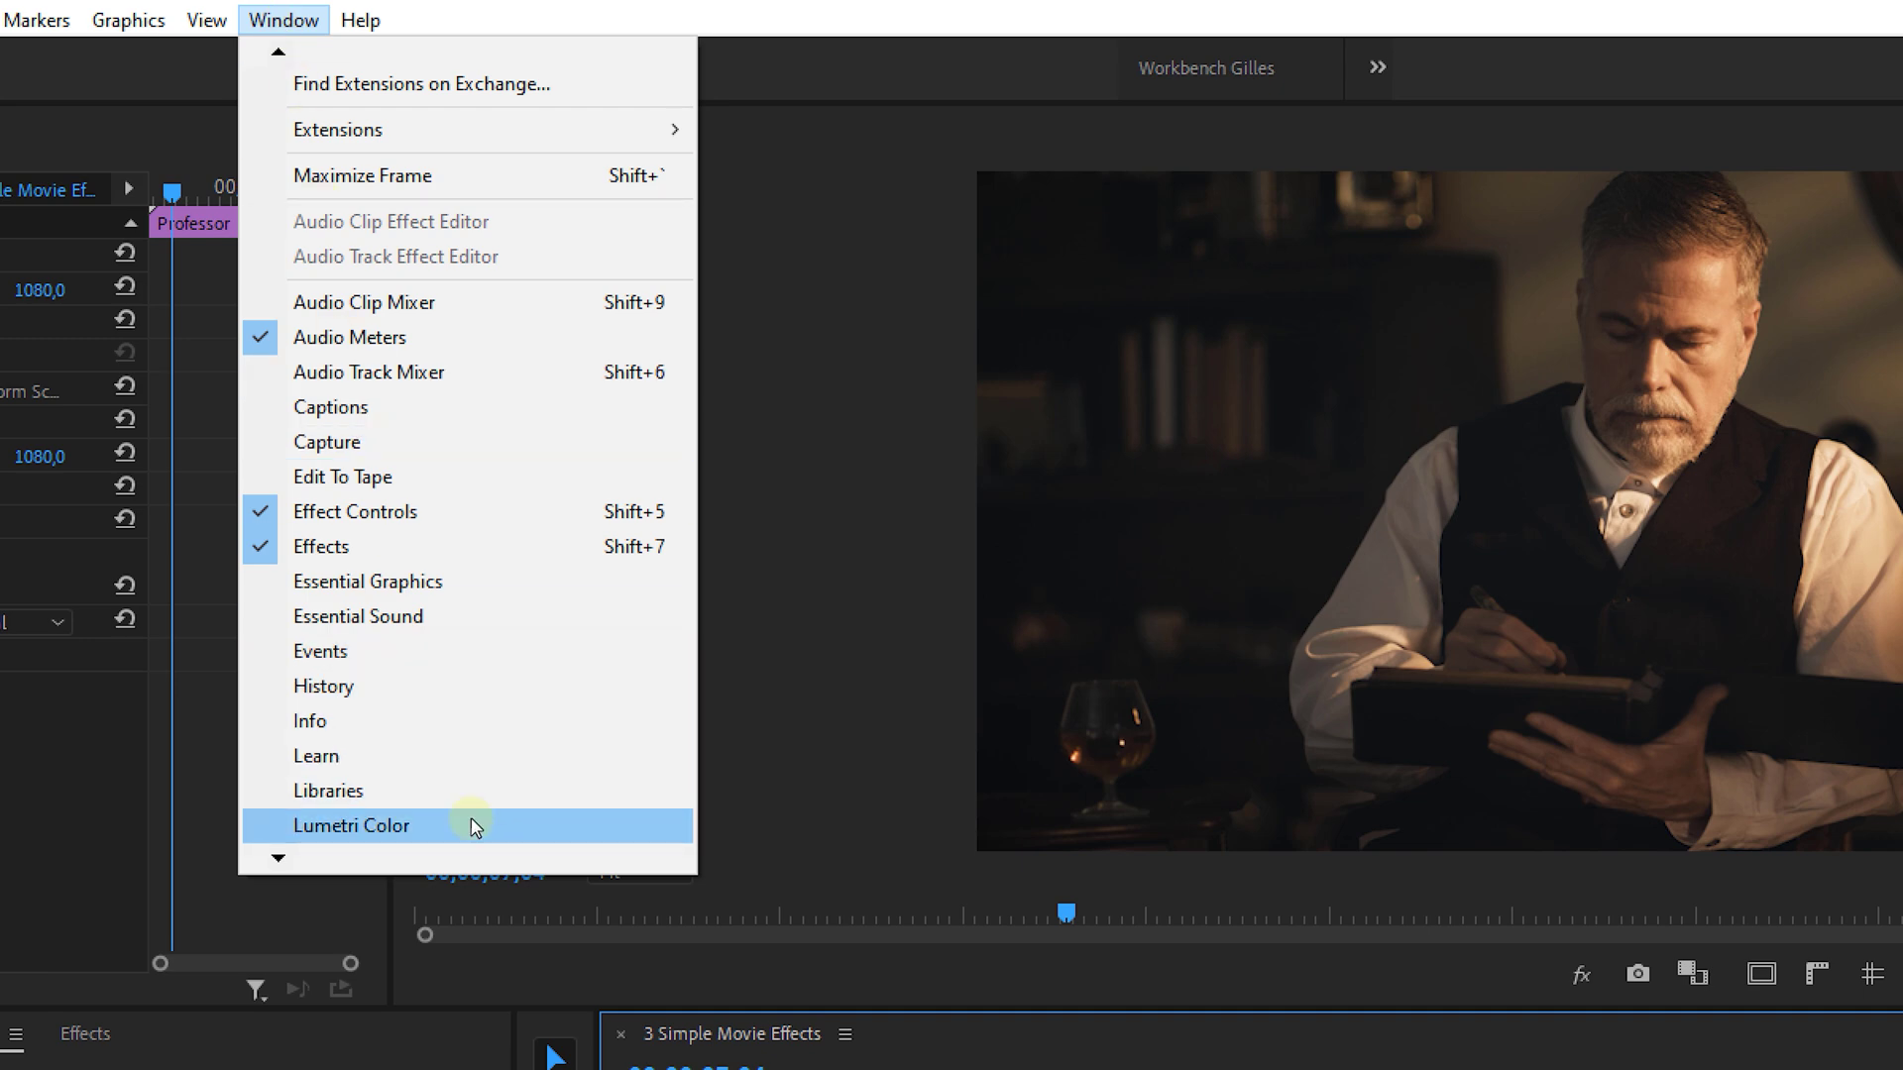
click(472, 826)
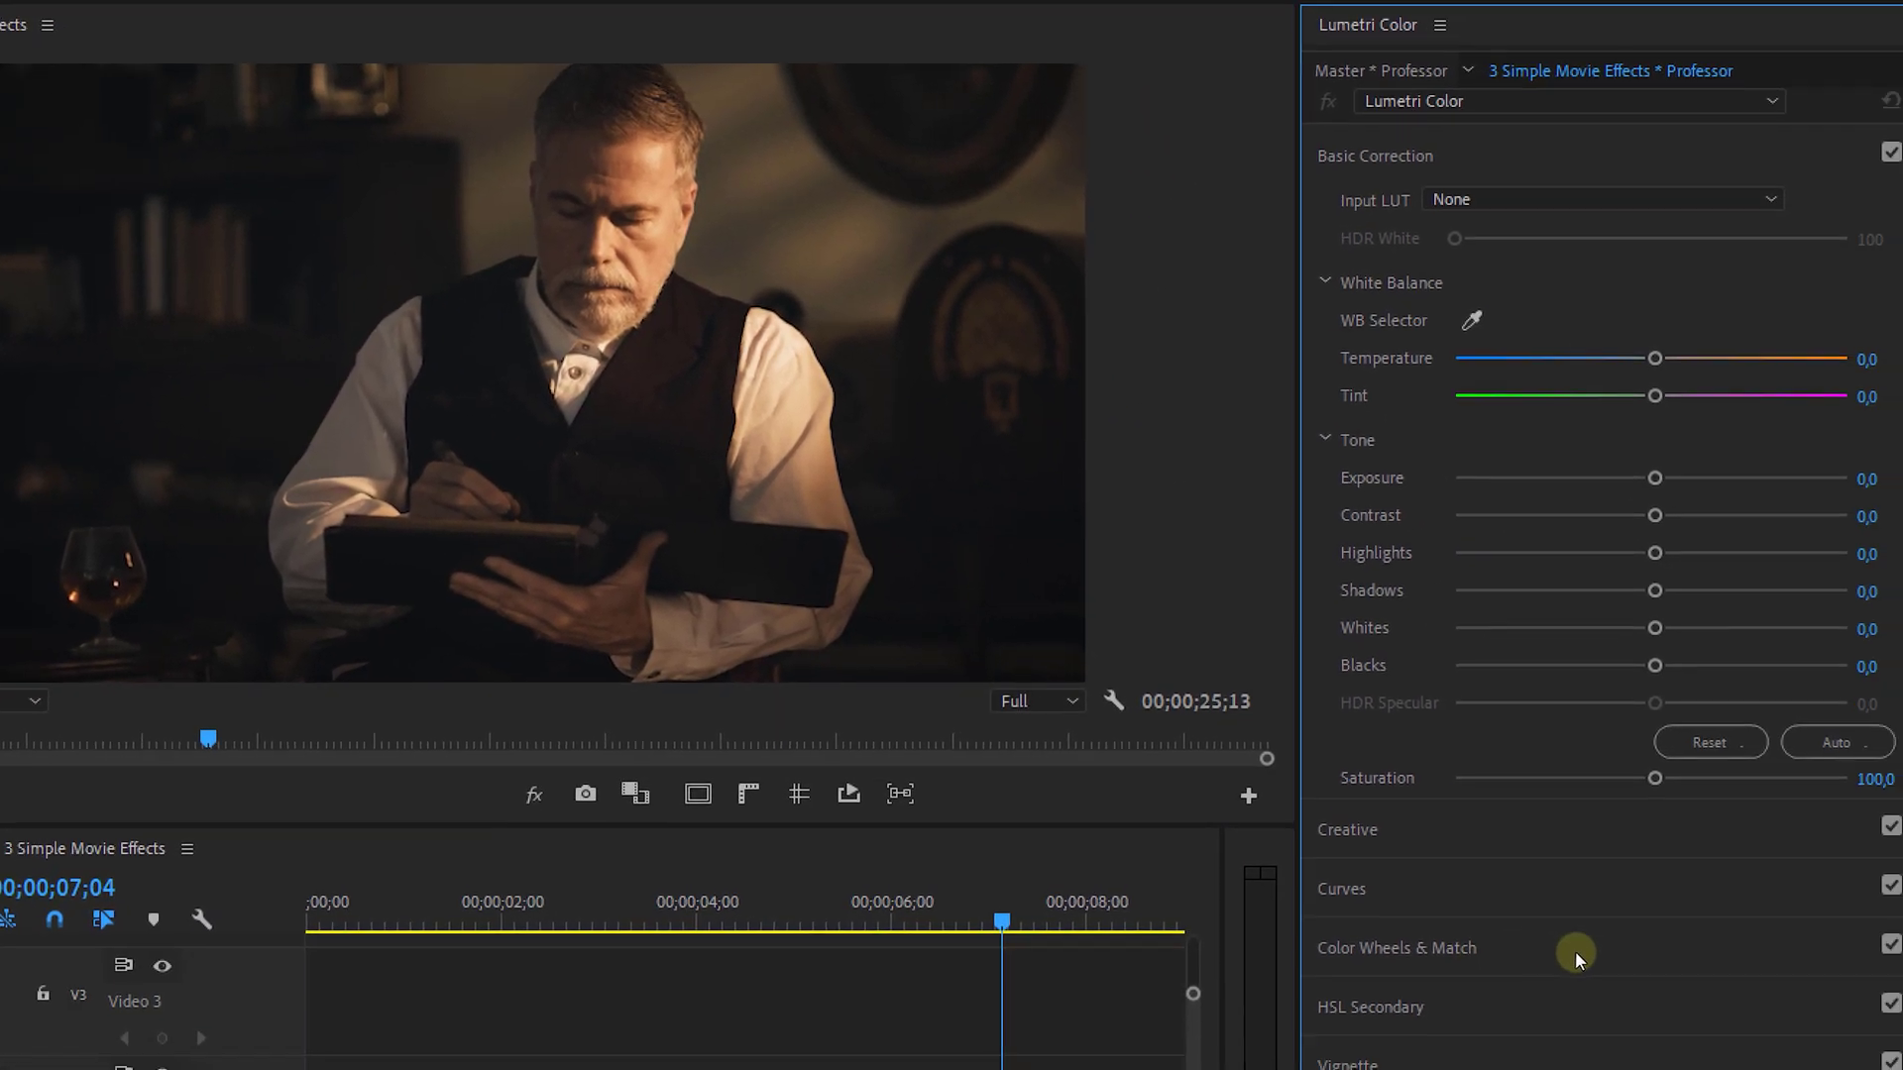
click(1789, 1046)
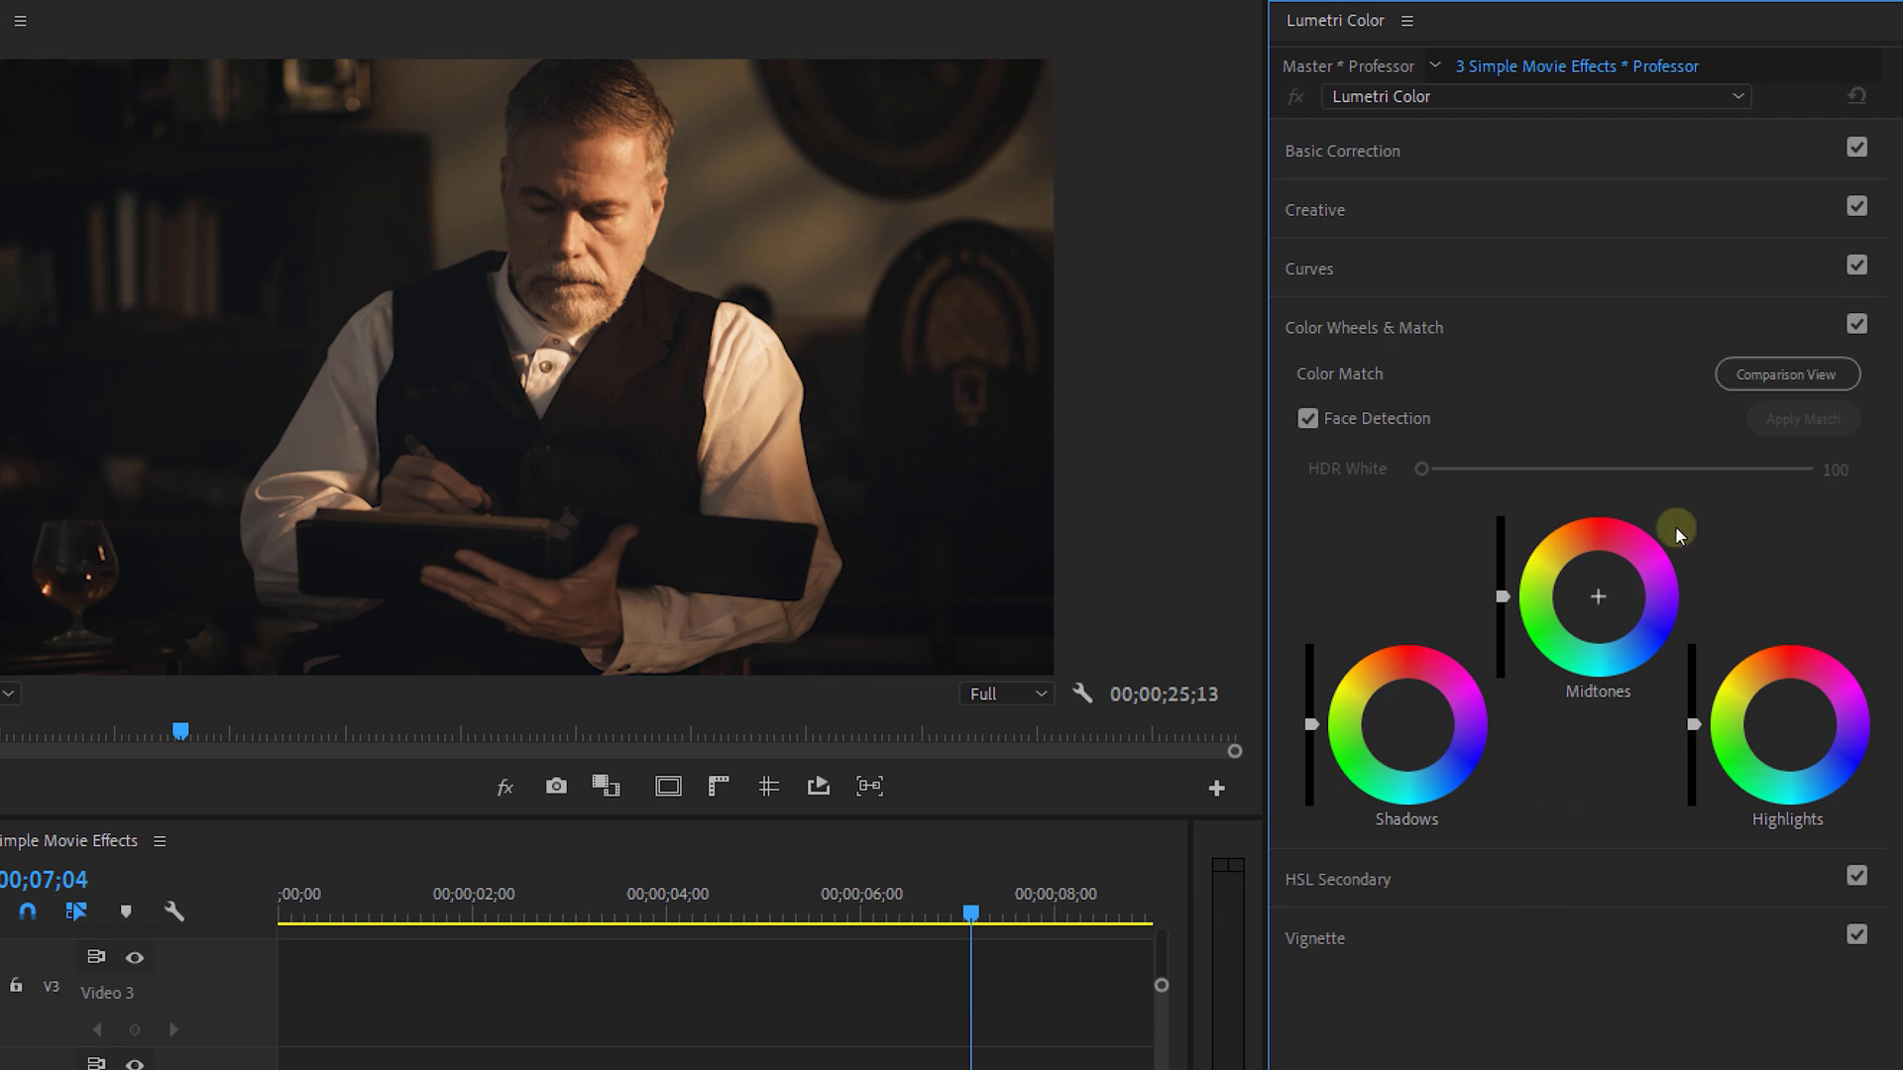
click(1752, 375)
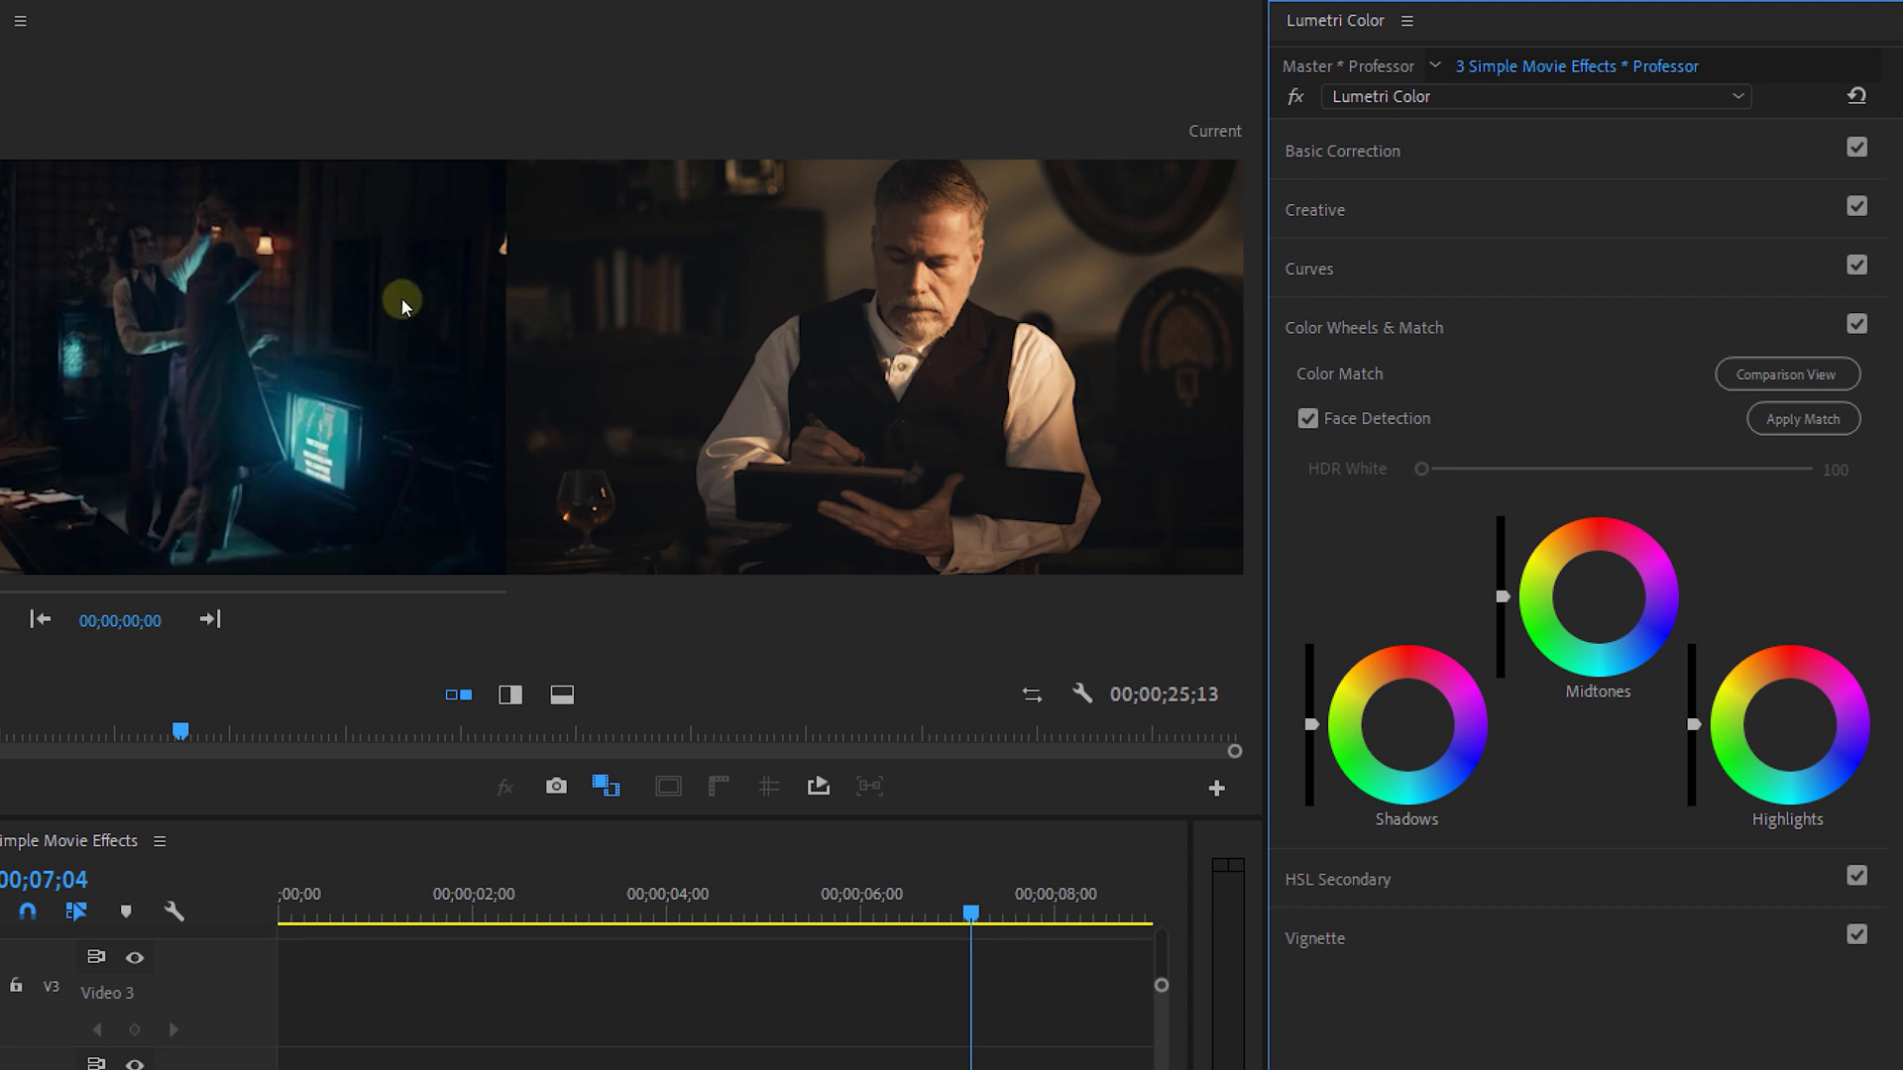
Step: Apply Match to grade the Professor clip toward The Joker 1 reference colours
click(1794, 422)
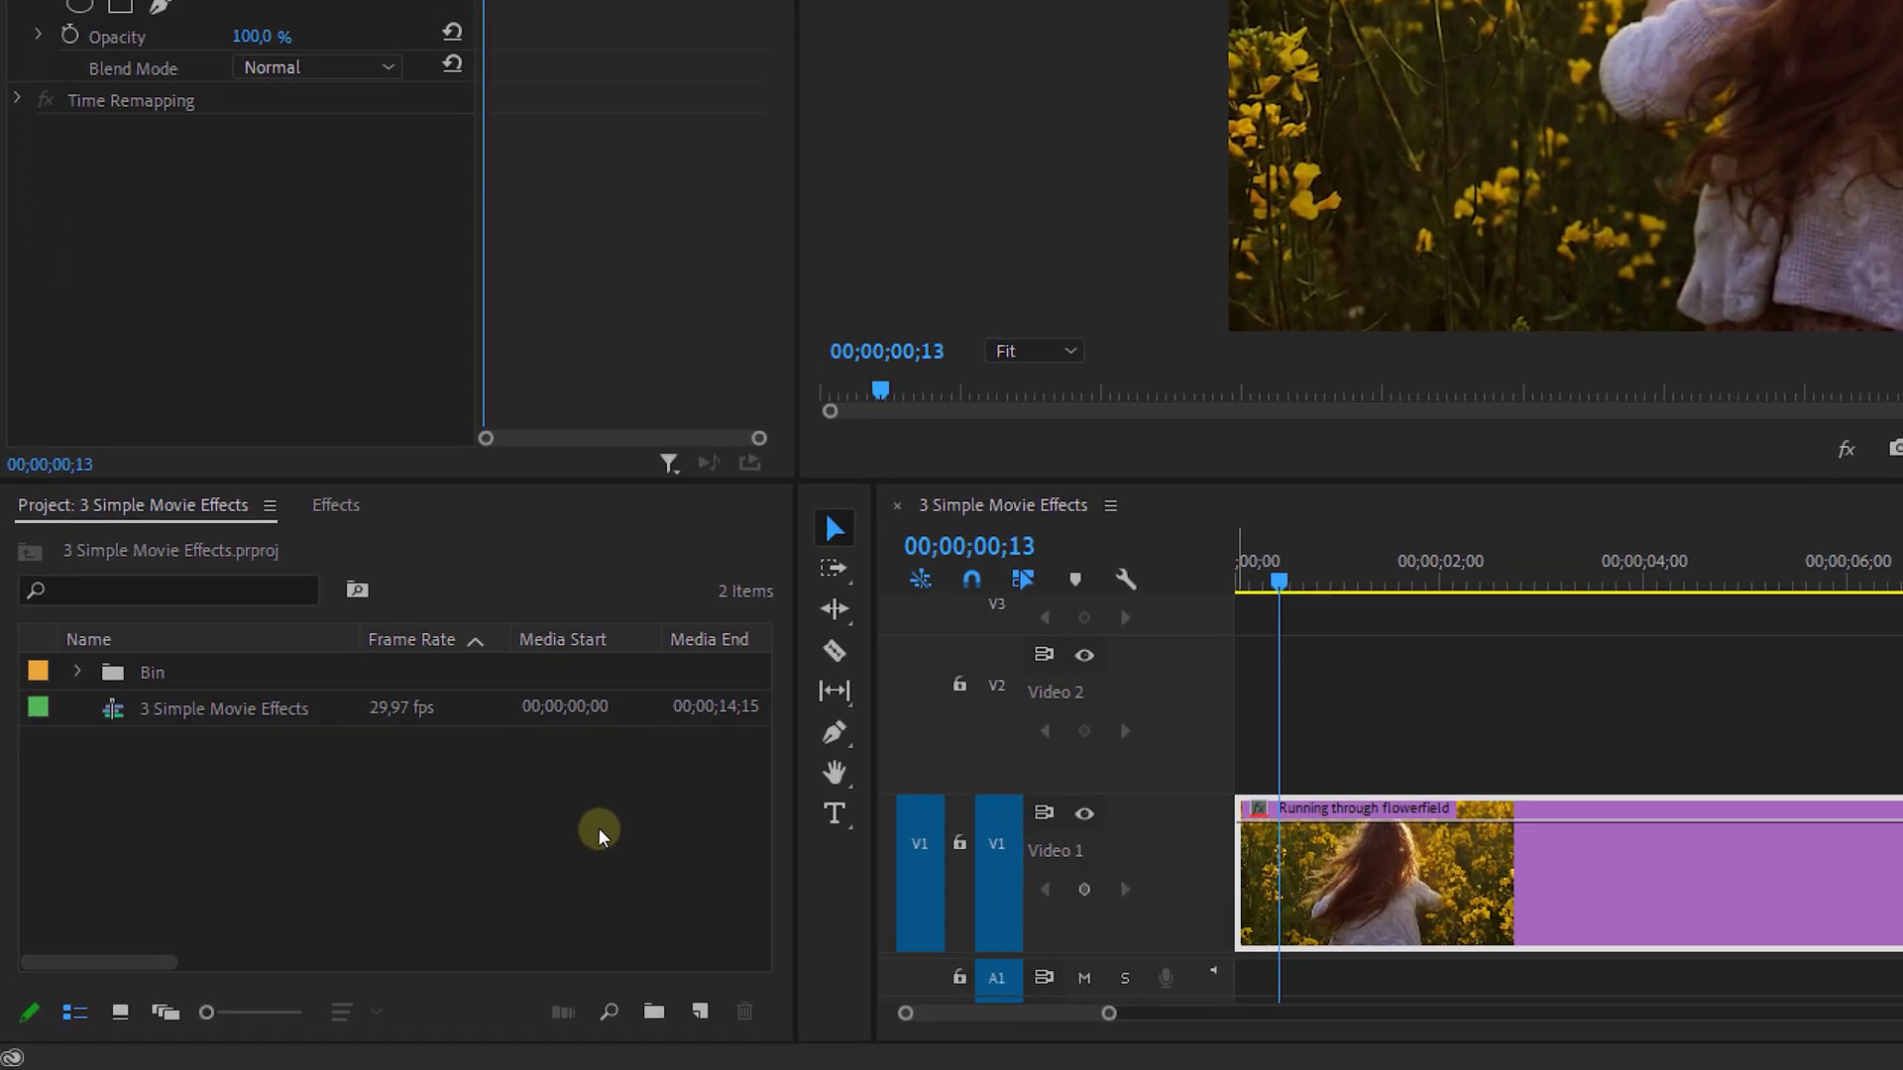
Step: Create an adjustment layer spanning the flowerfield clip on Video 2 and add 4-Color Gradient
right_click(396, 913)
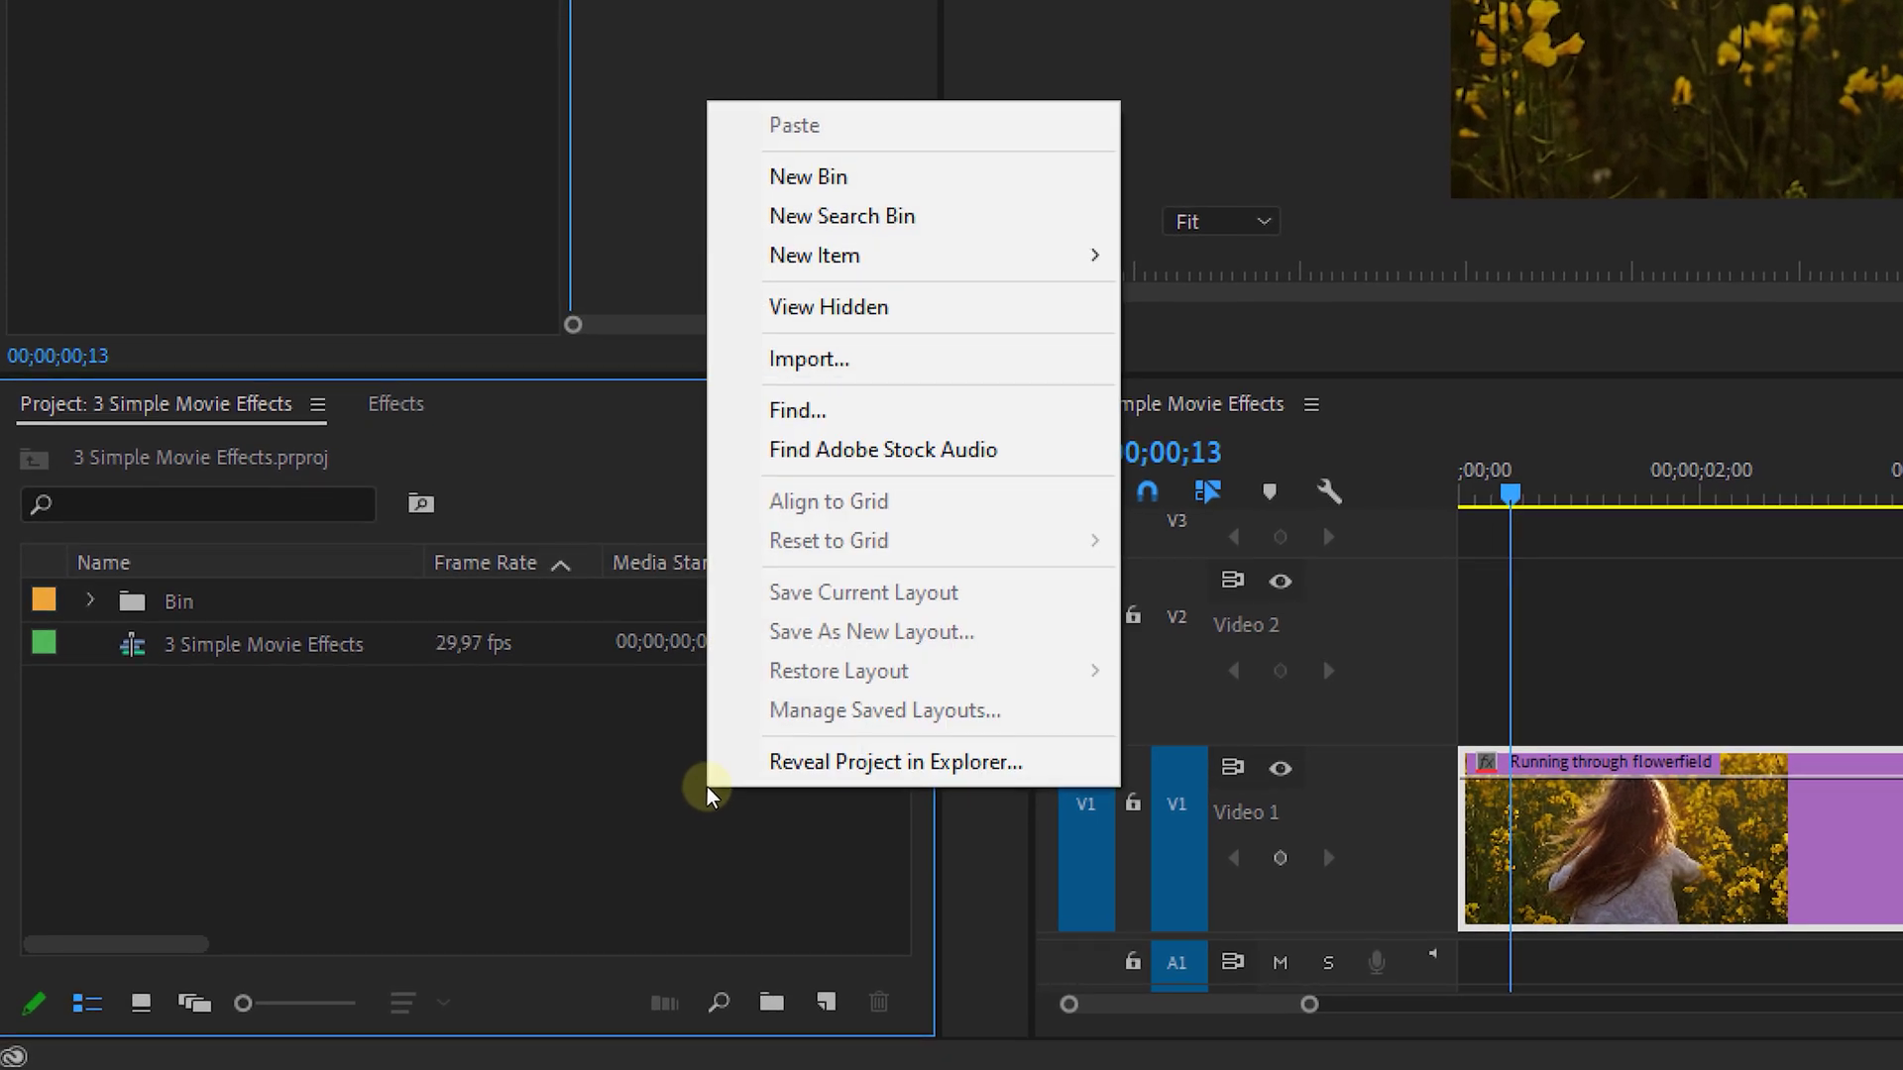
mouse_move(968, 264)
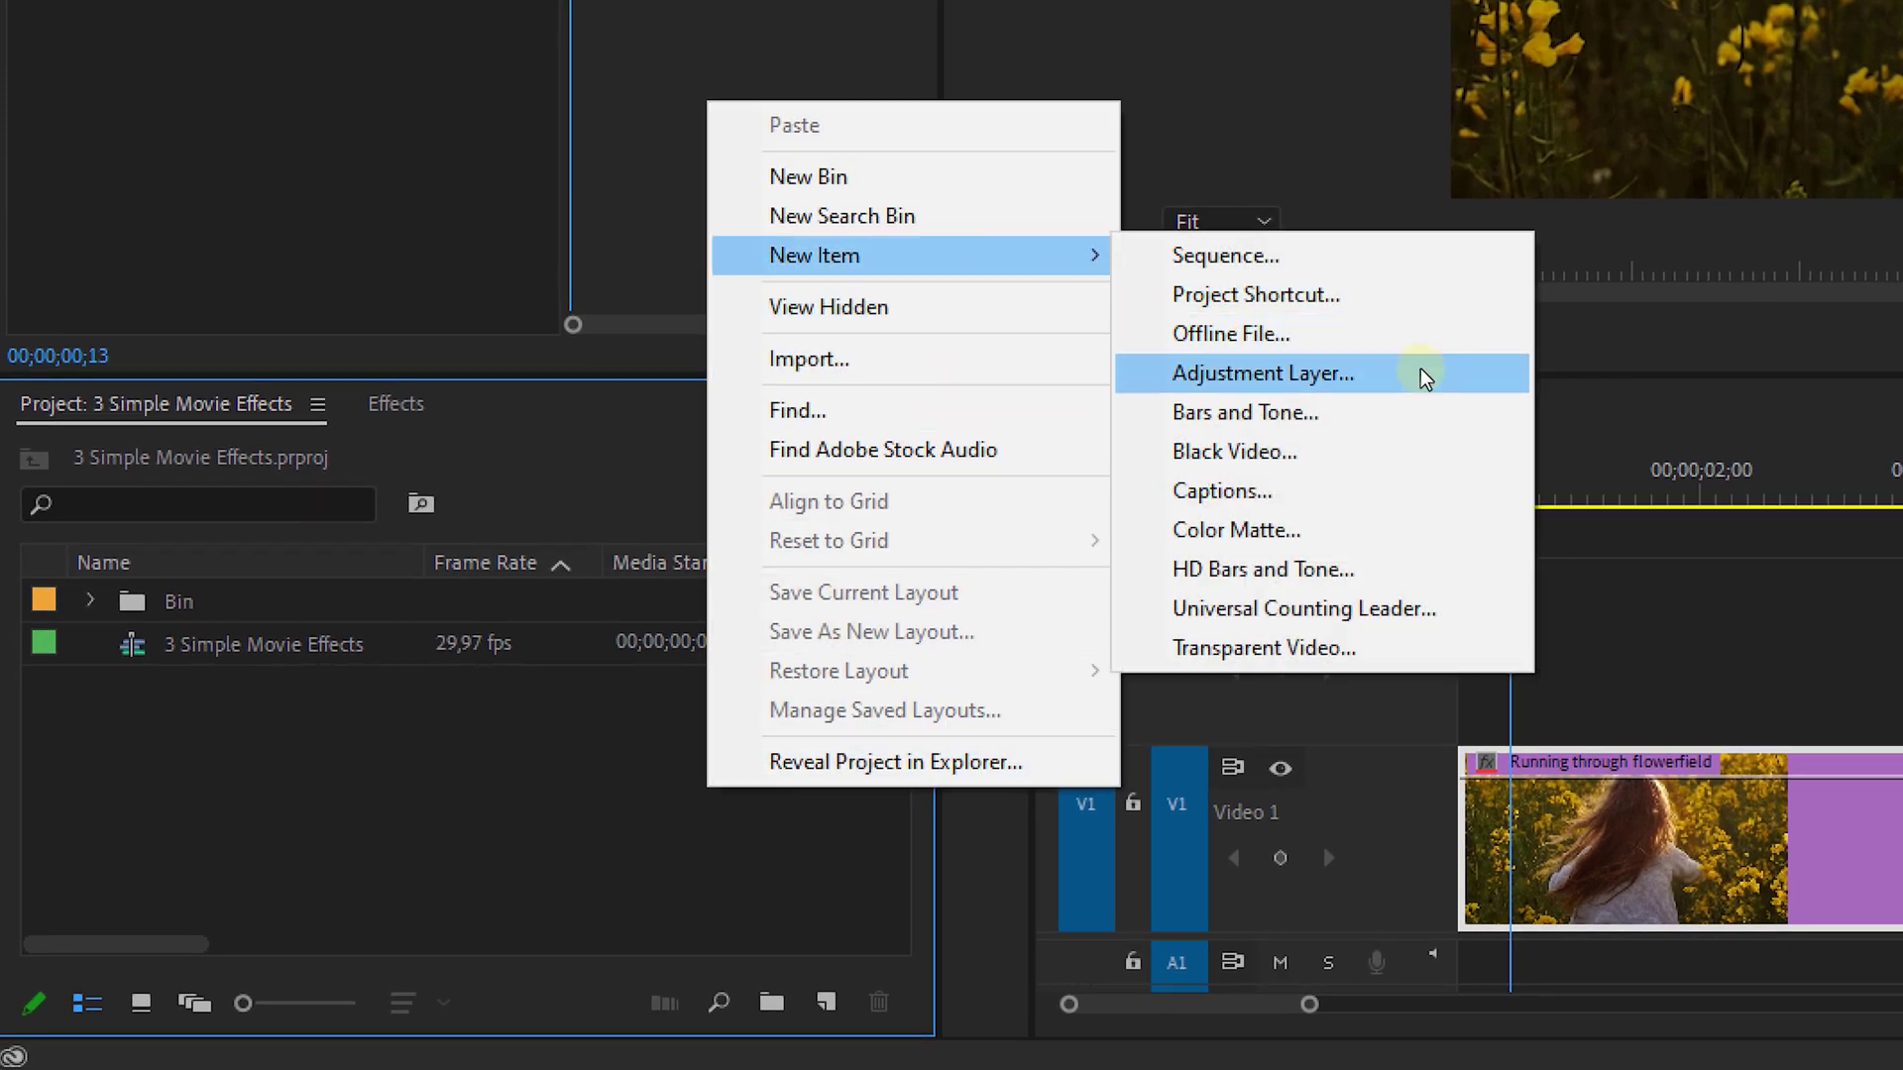
click(824, 1003)
click(824, 1003)
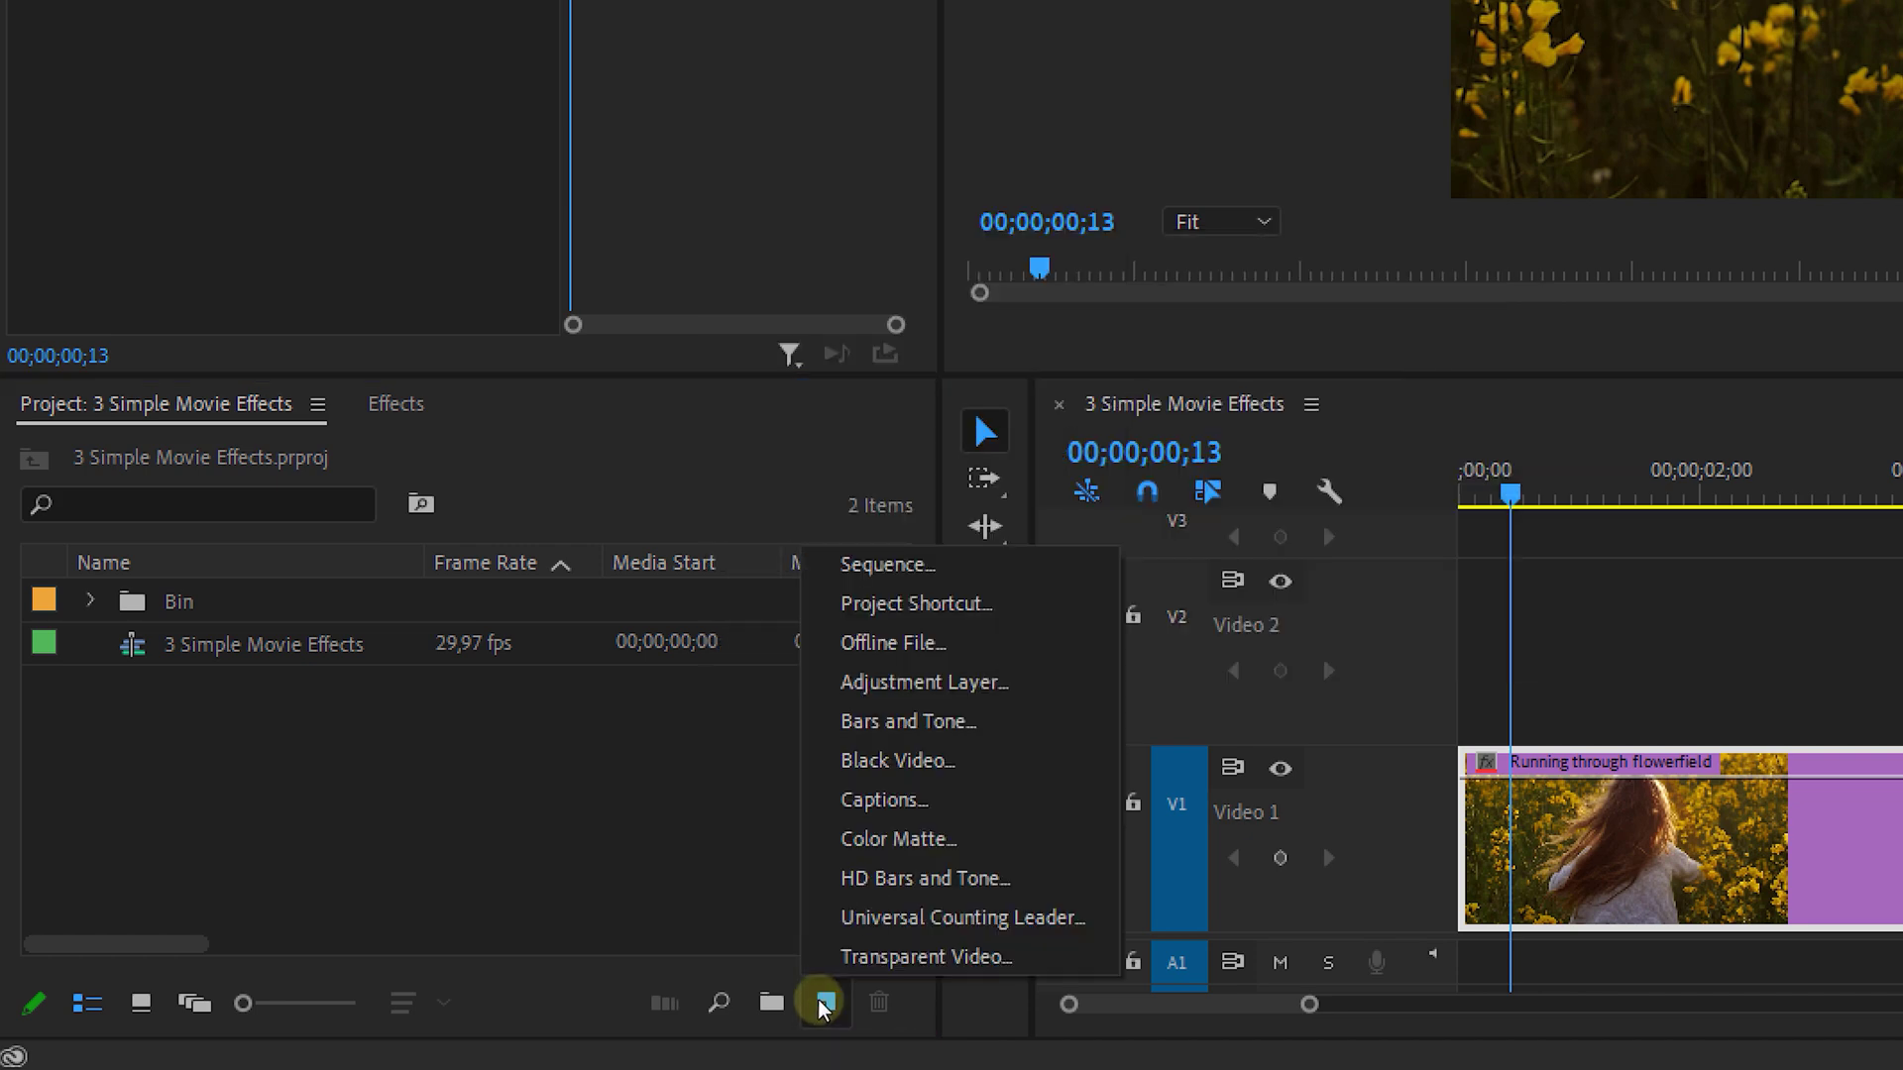
click(1059, 684)
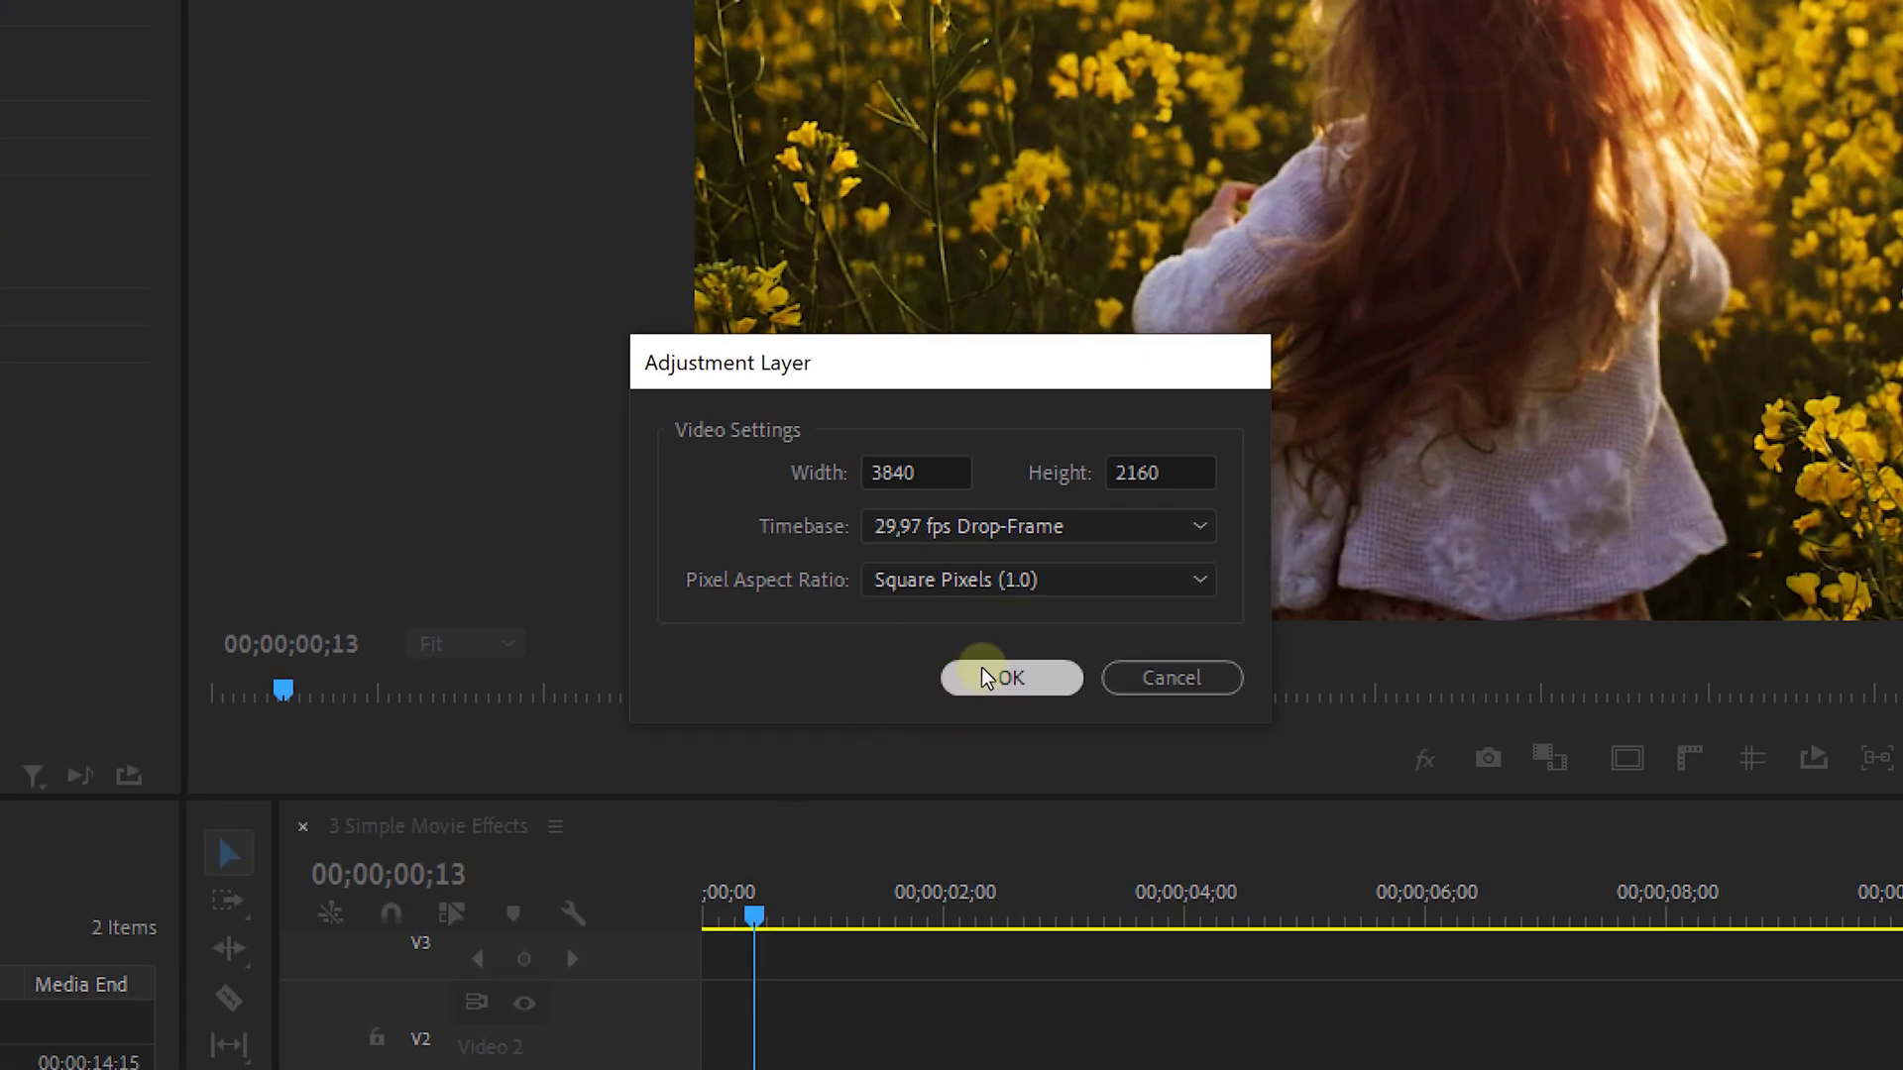
click(986, 678)
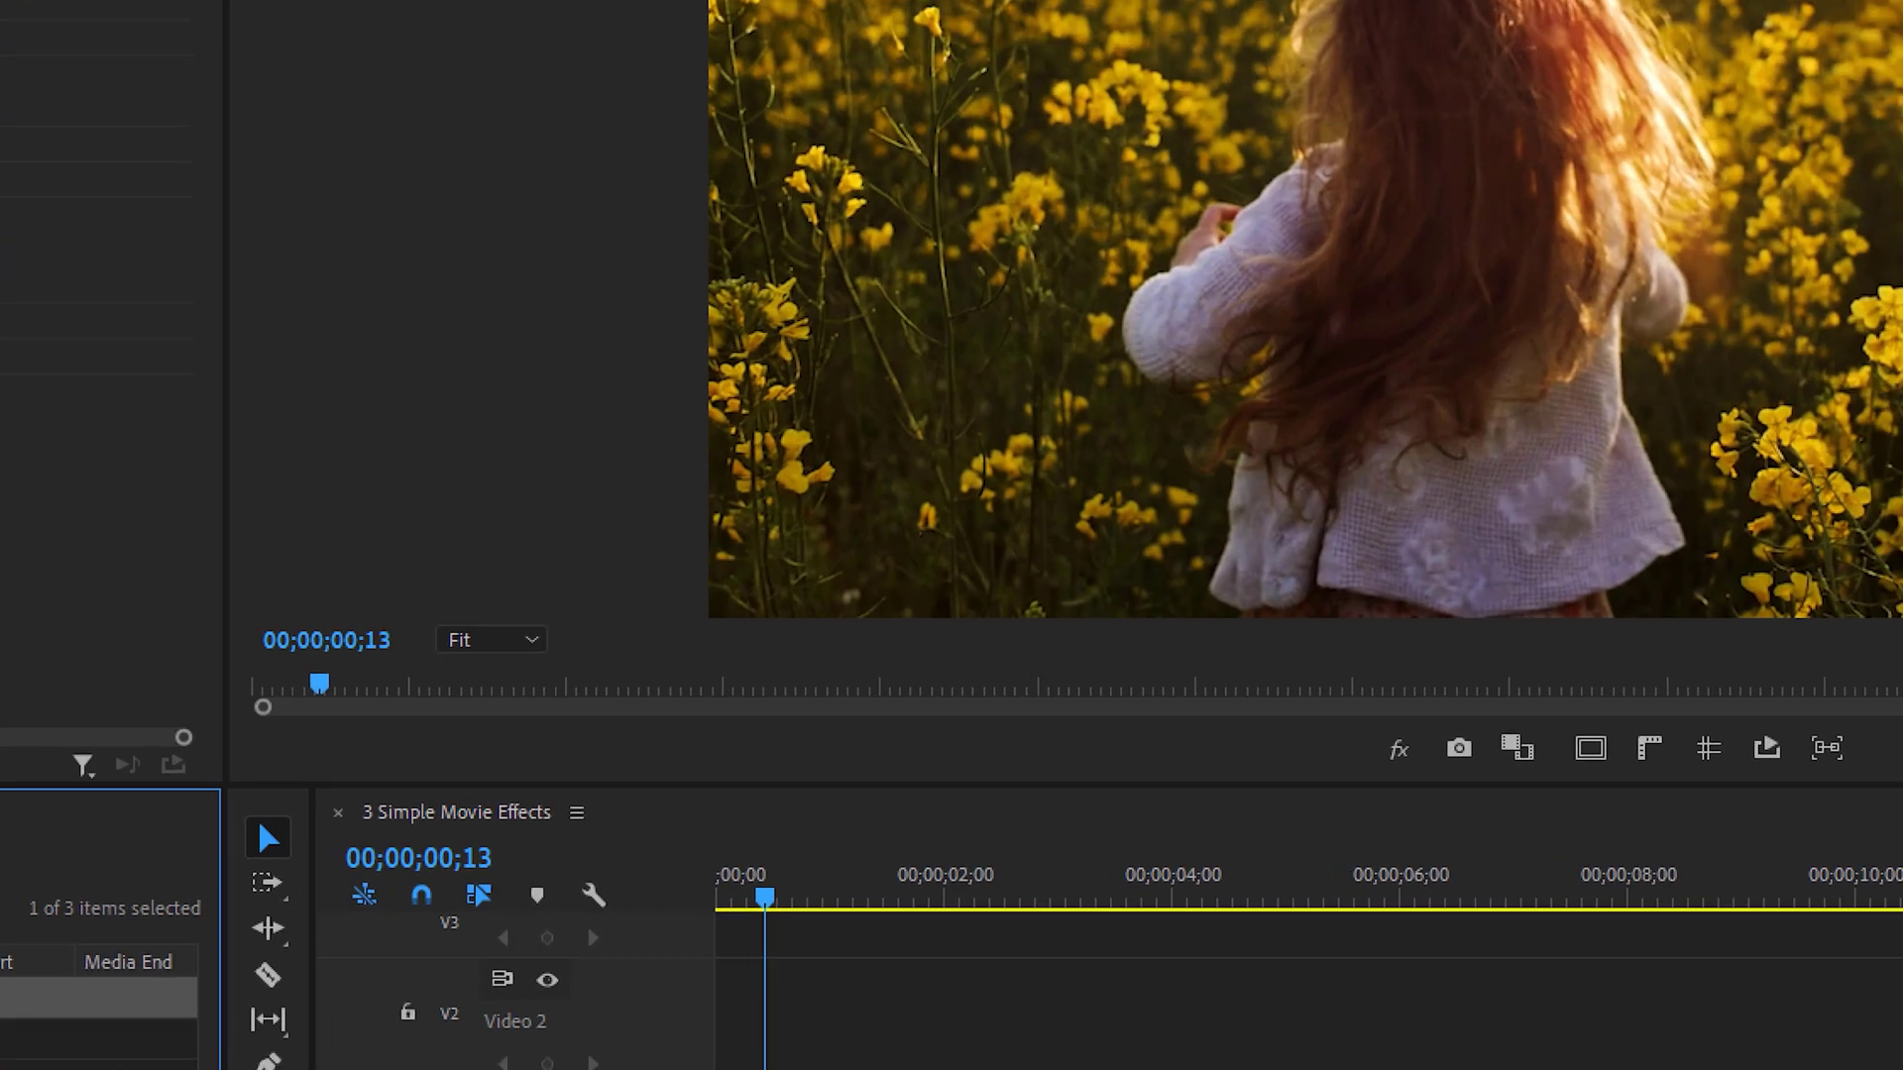
drag(80, 1020, 1086, 1069)
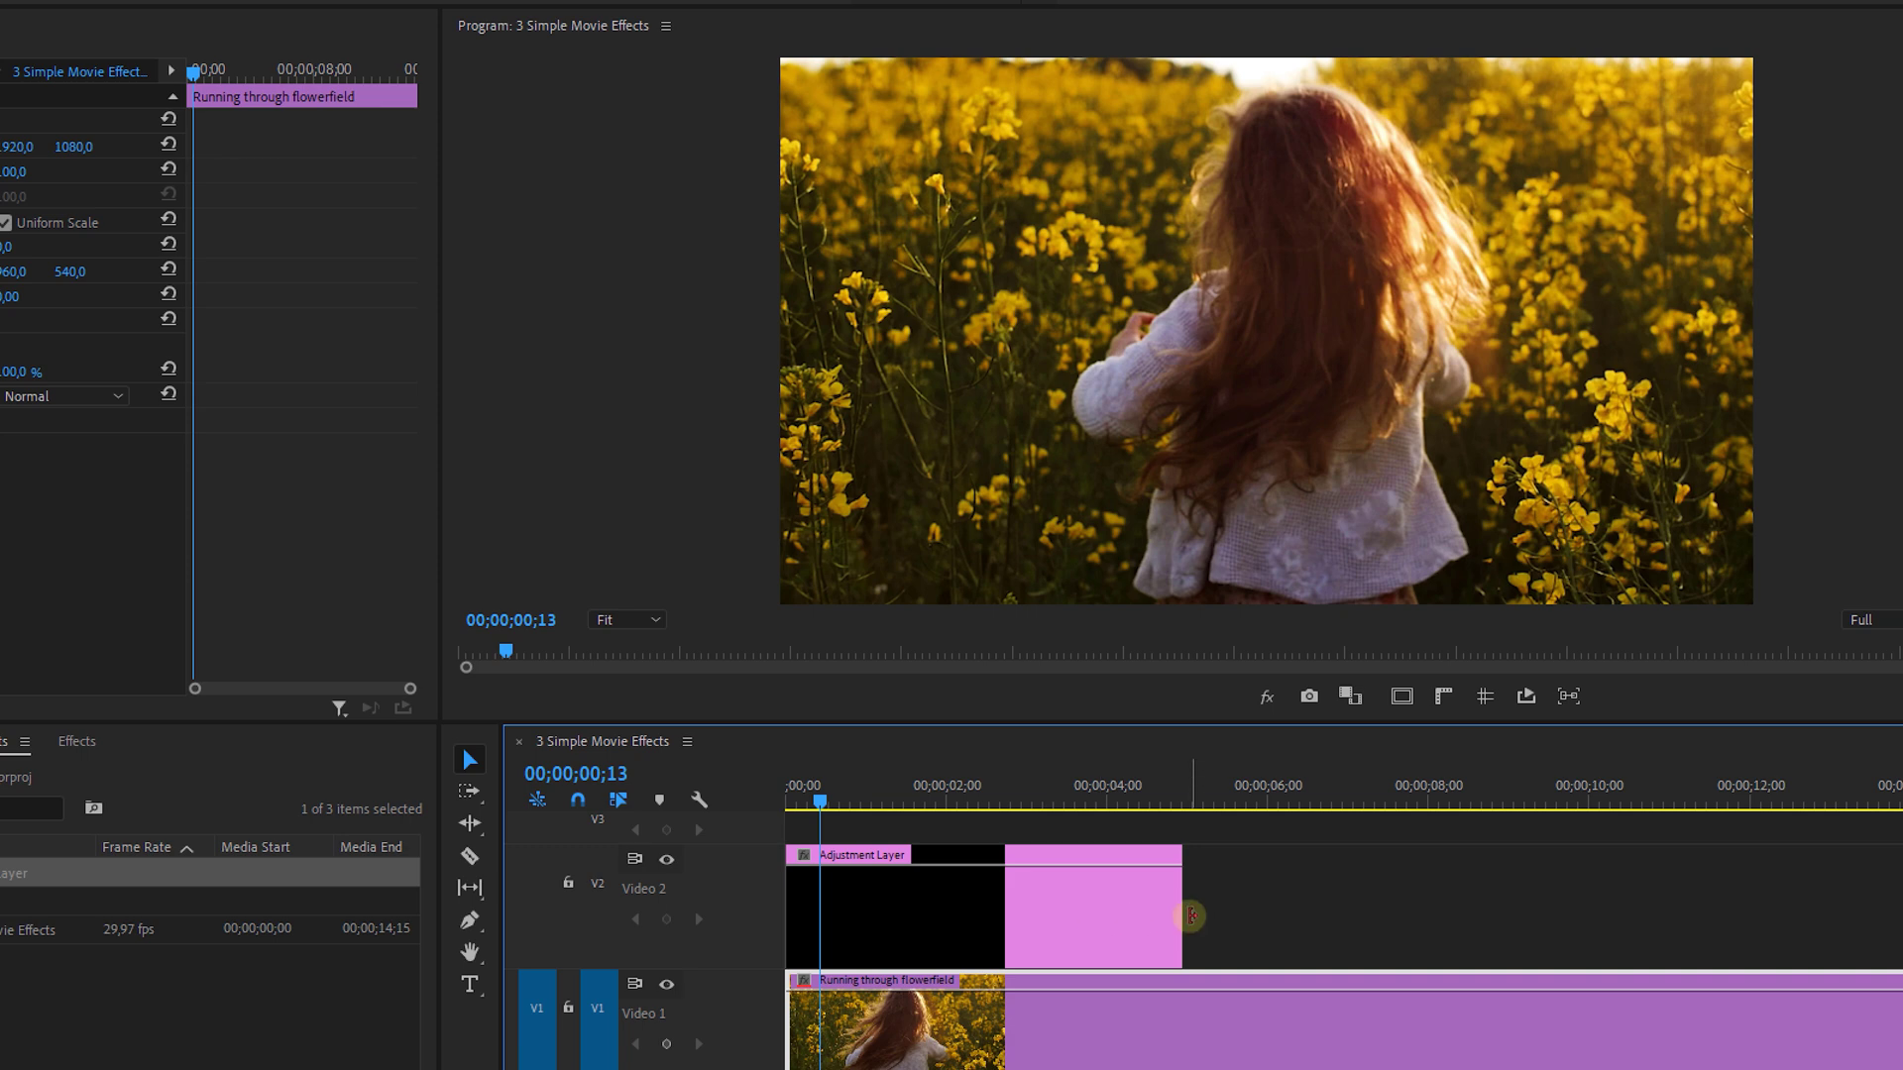
drag(1189, 915, 1897, 916)
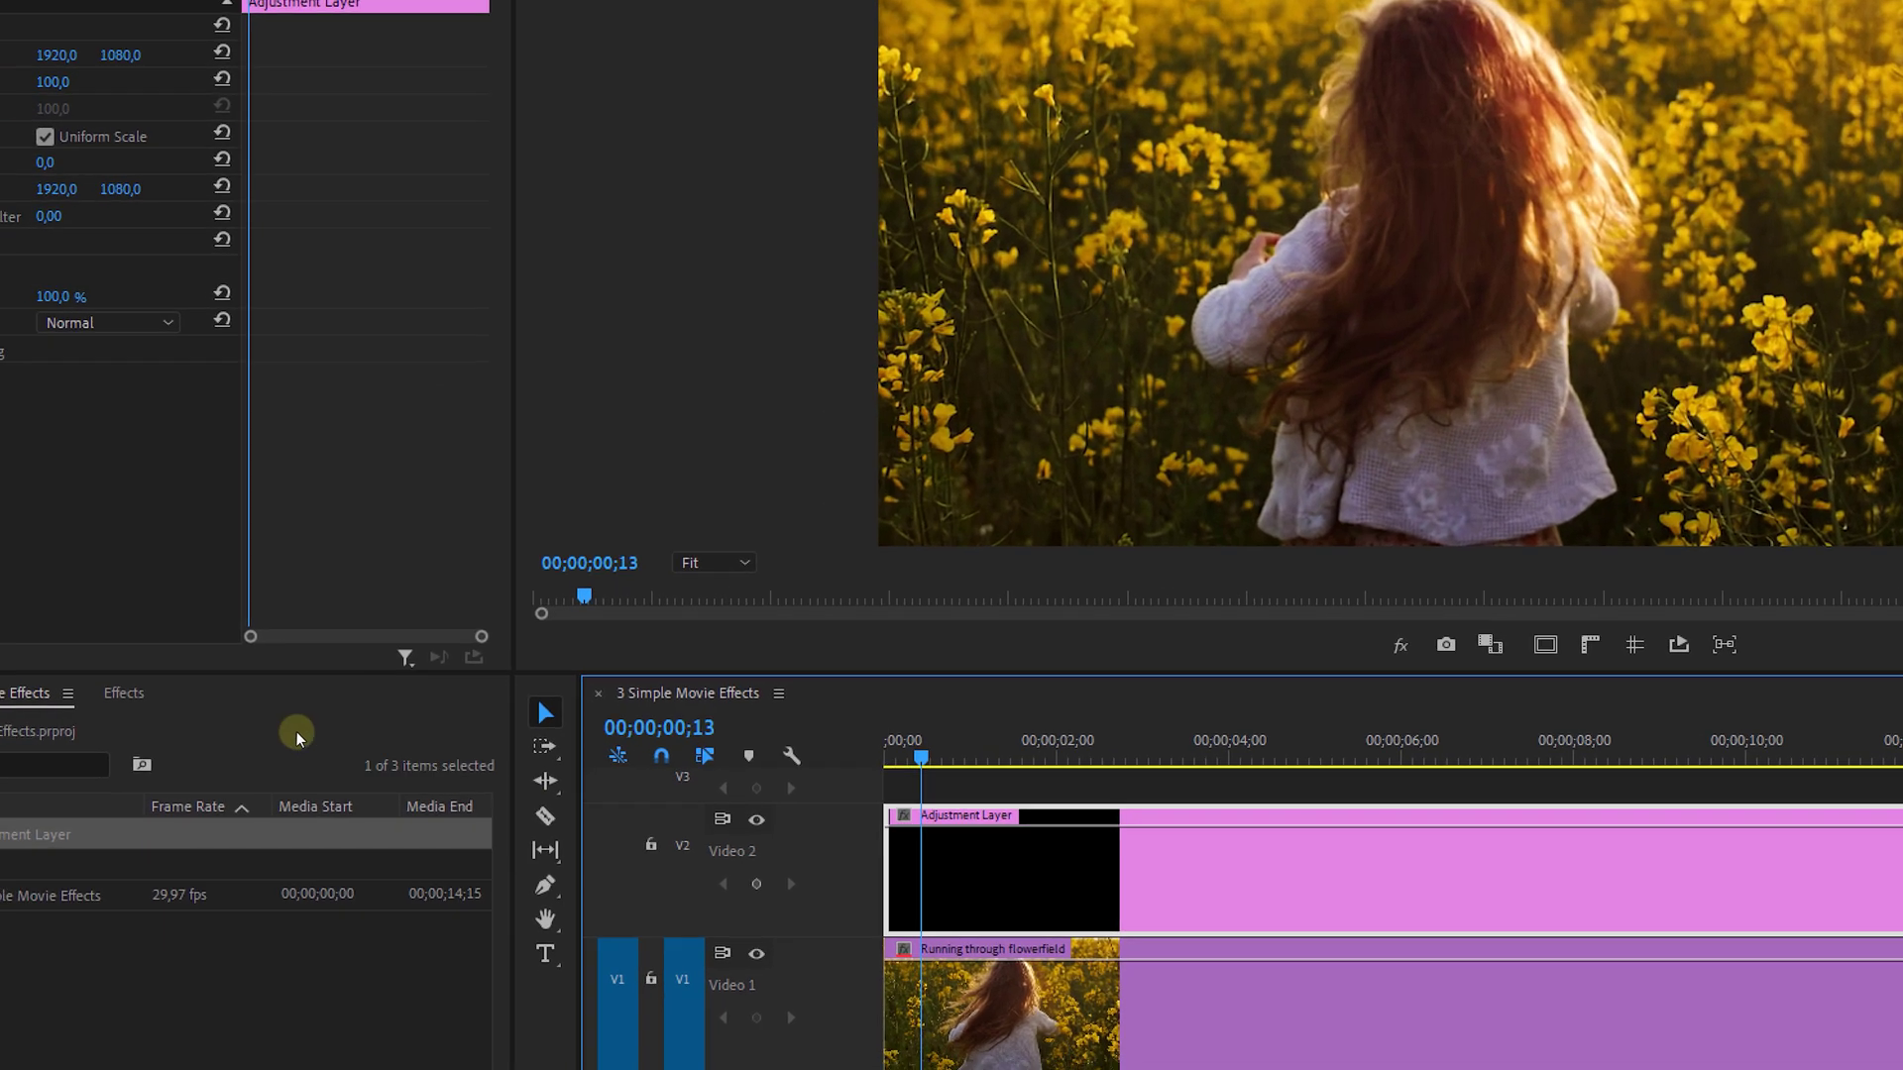
click(77, 741)
drag(229, 707, 1775, 631)
Step: Set gradient Colors 2–4 to black, Color 1 to blue 009CFF, and keyframe Point 1
scroll(593, 801, down, 3)
click(296, 634)
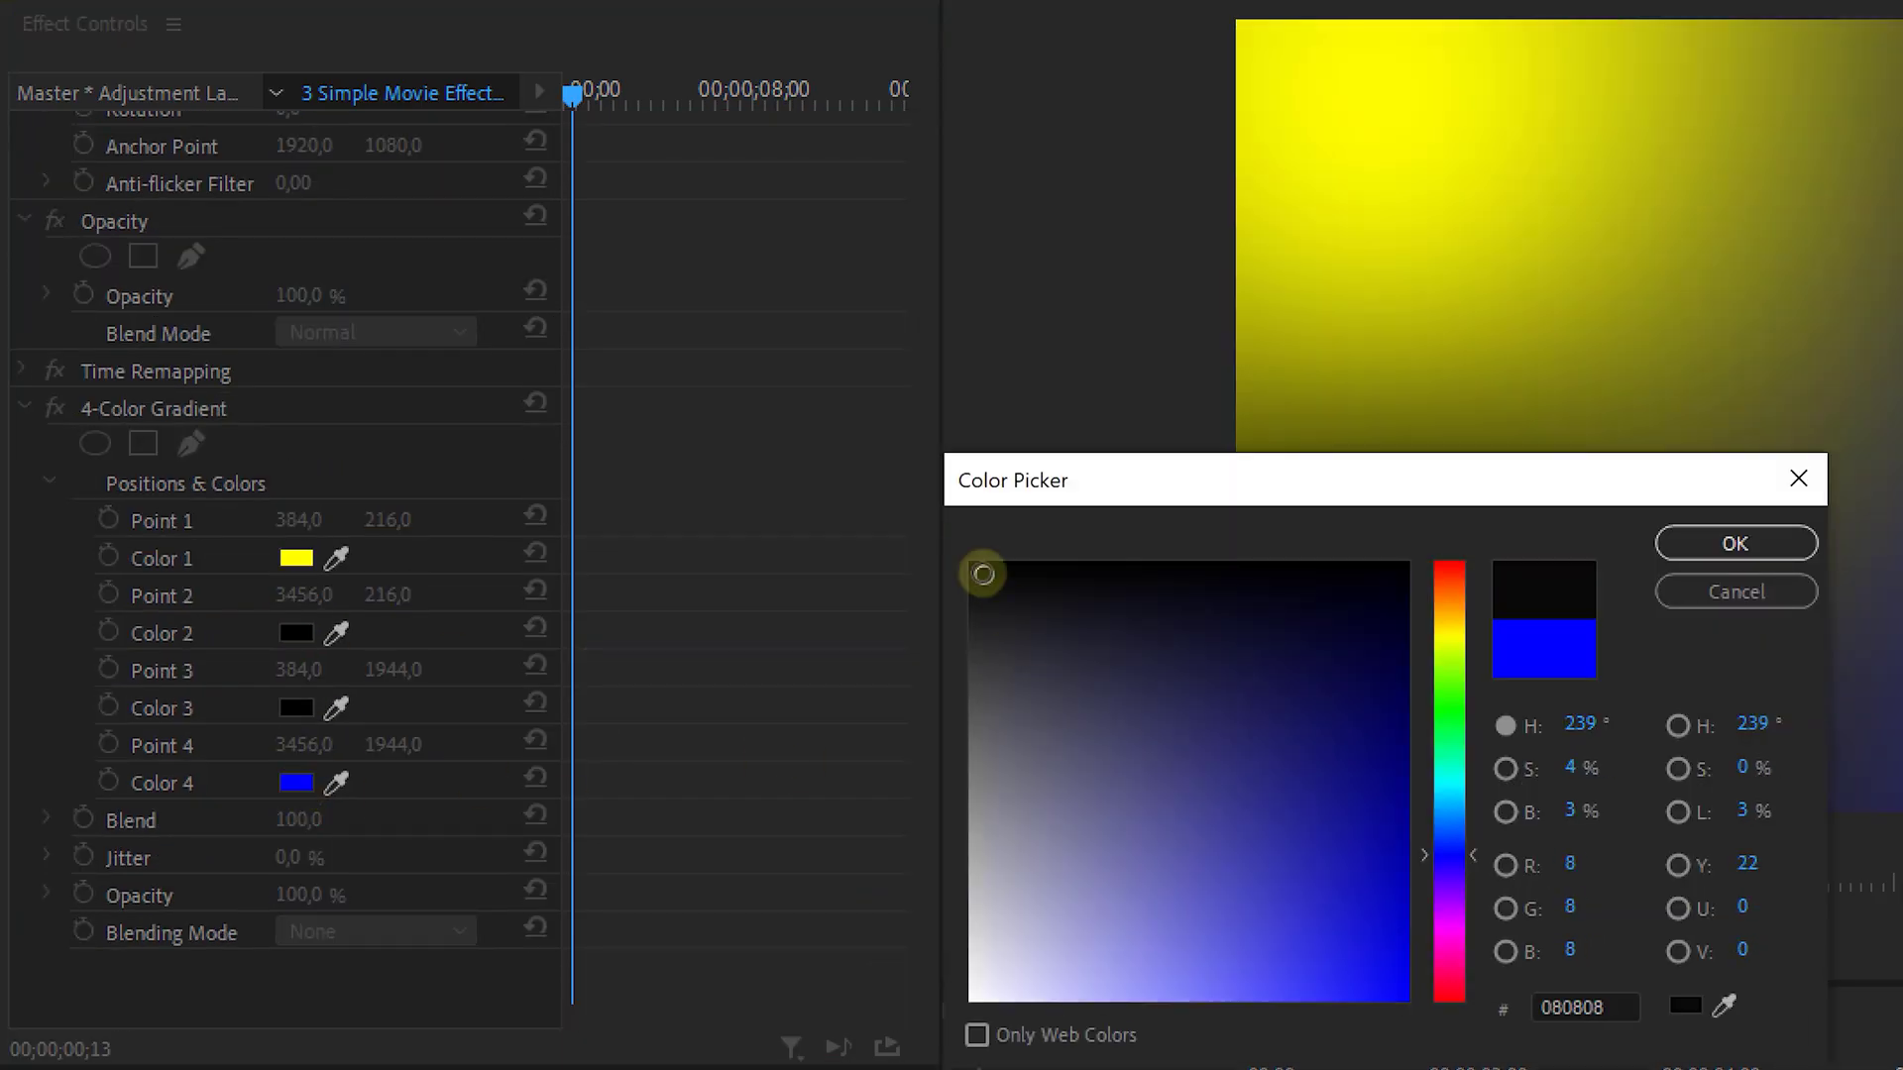
key(Return)
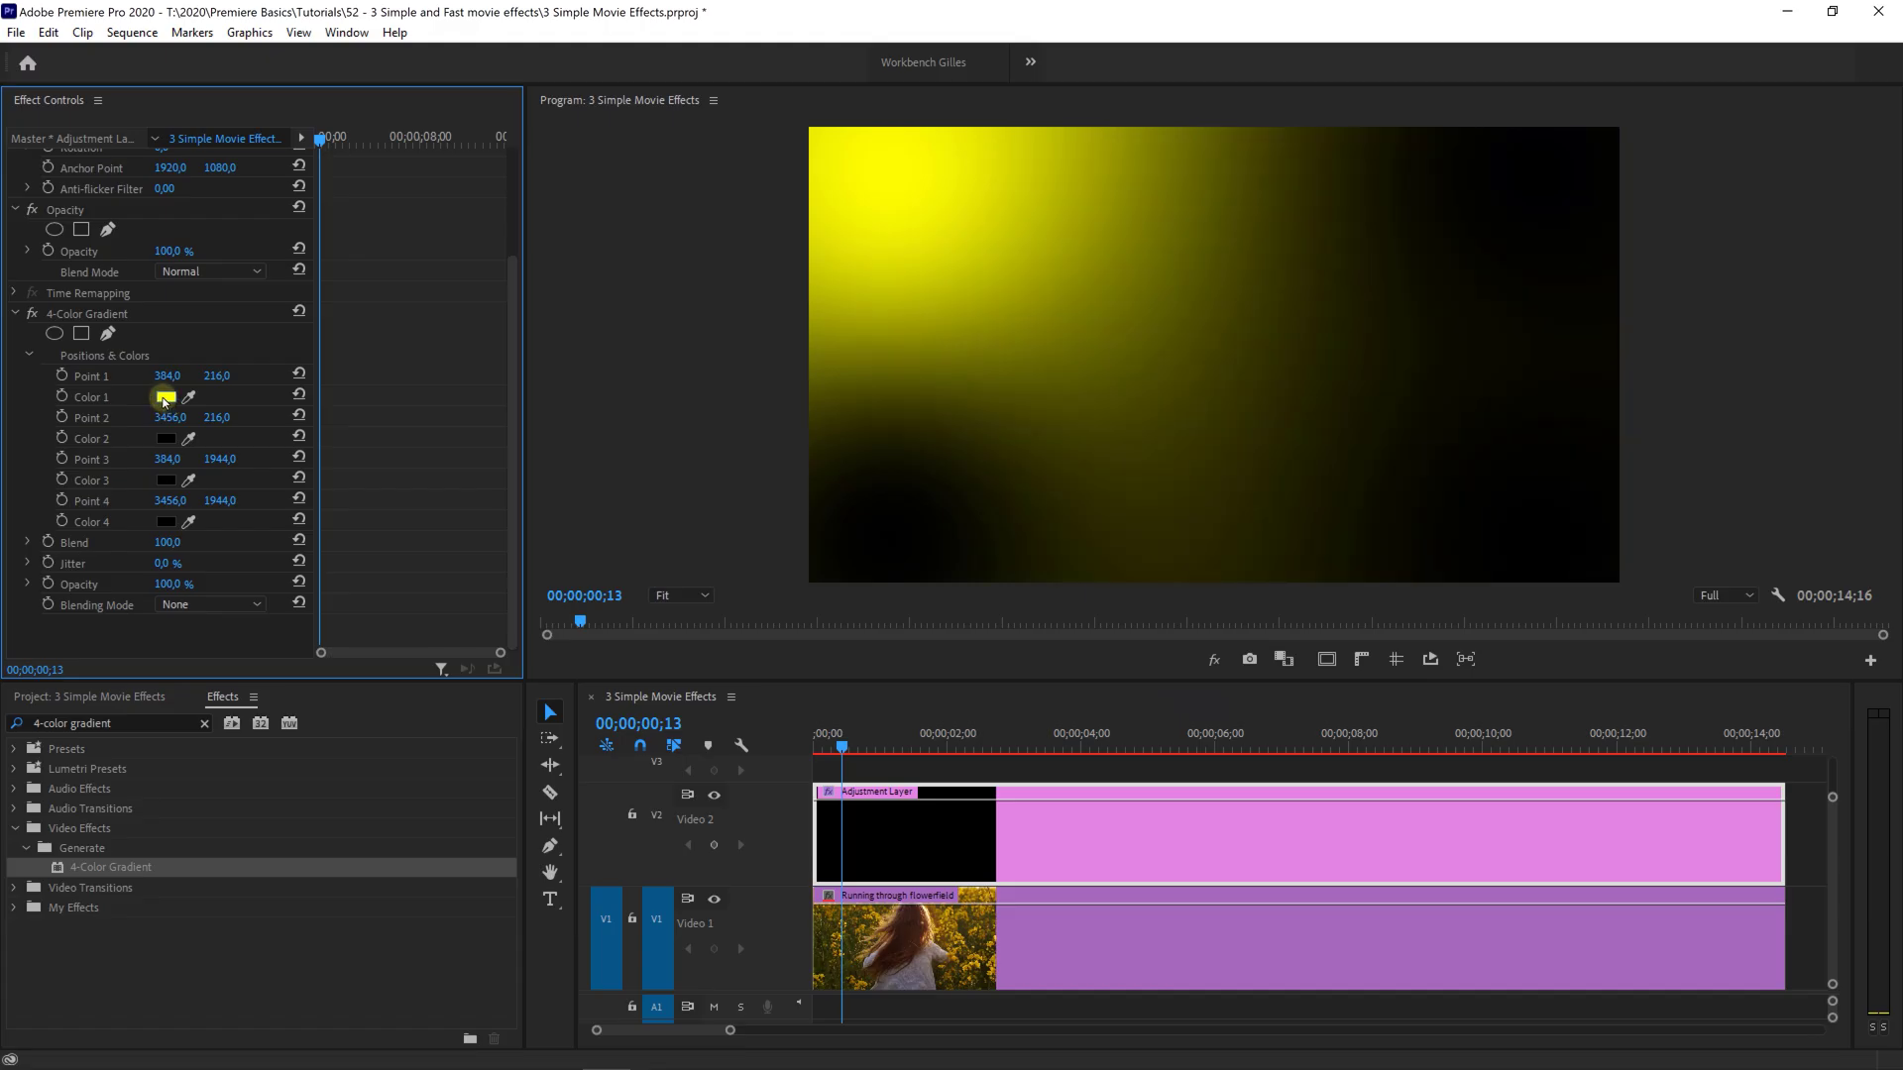
click(297, 559)
drag(938, 572, 934, 585)
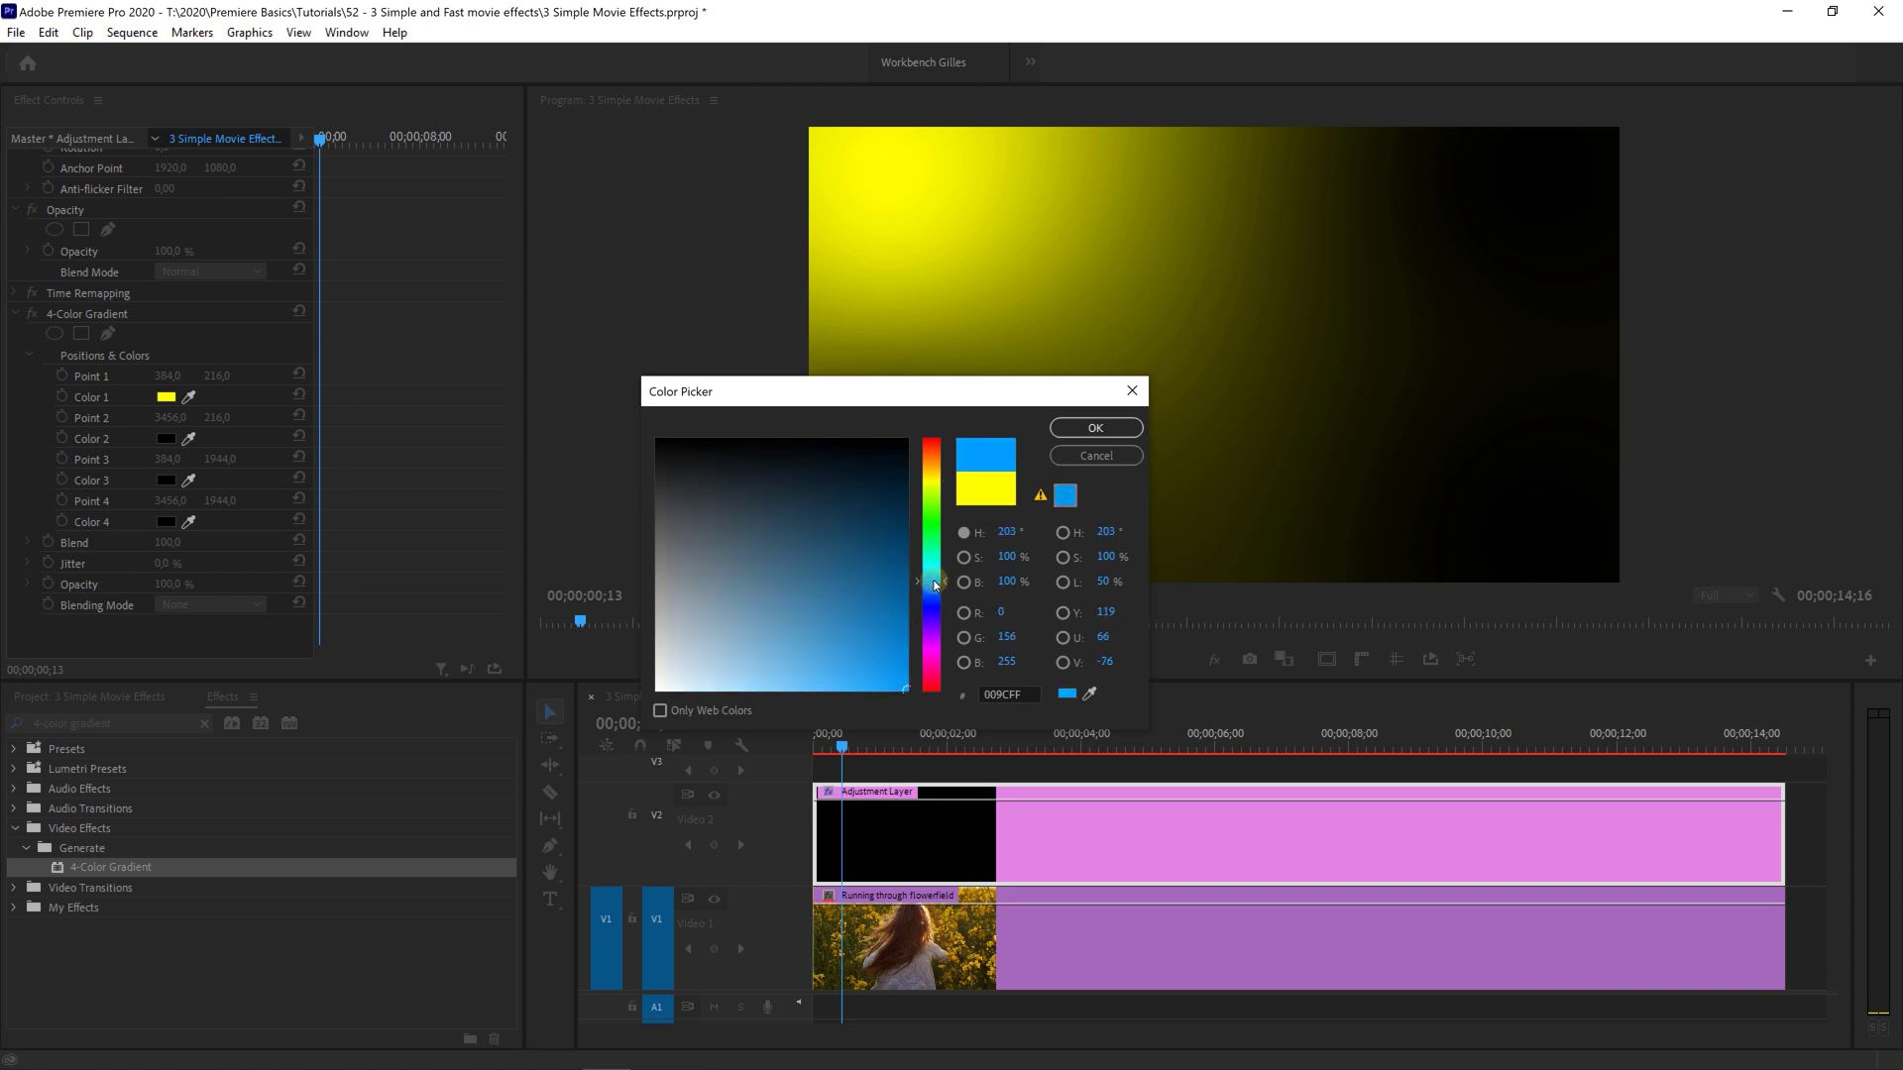
click(1093, 430)
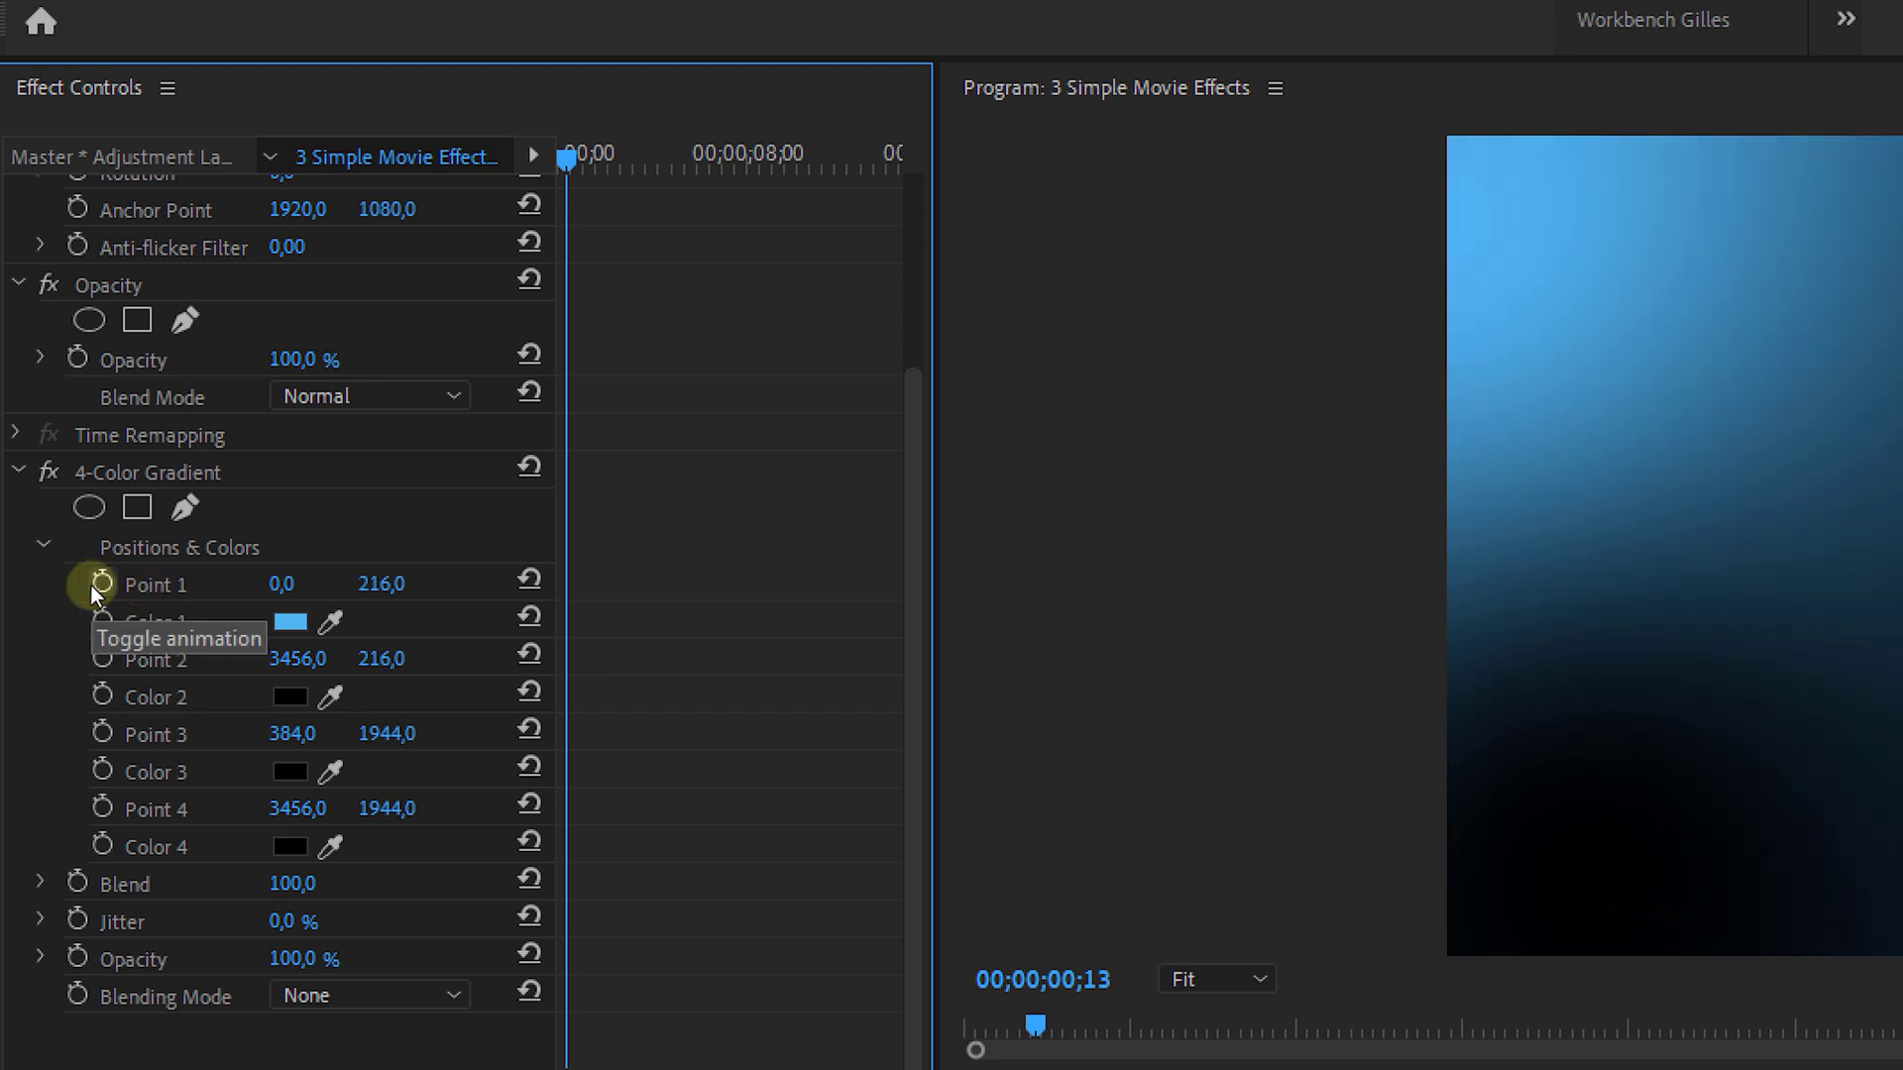
click(91, 585)
Step: Move the playhead near the clip's end and blend the adjustment layer in Screen mode
drag(696, 223, 900, 237)
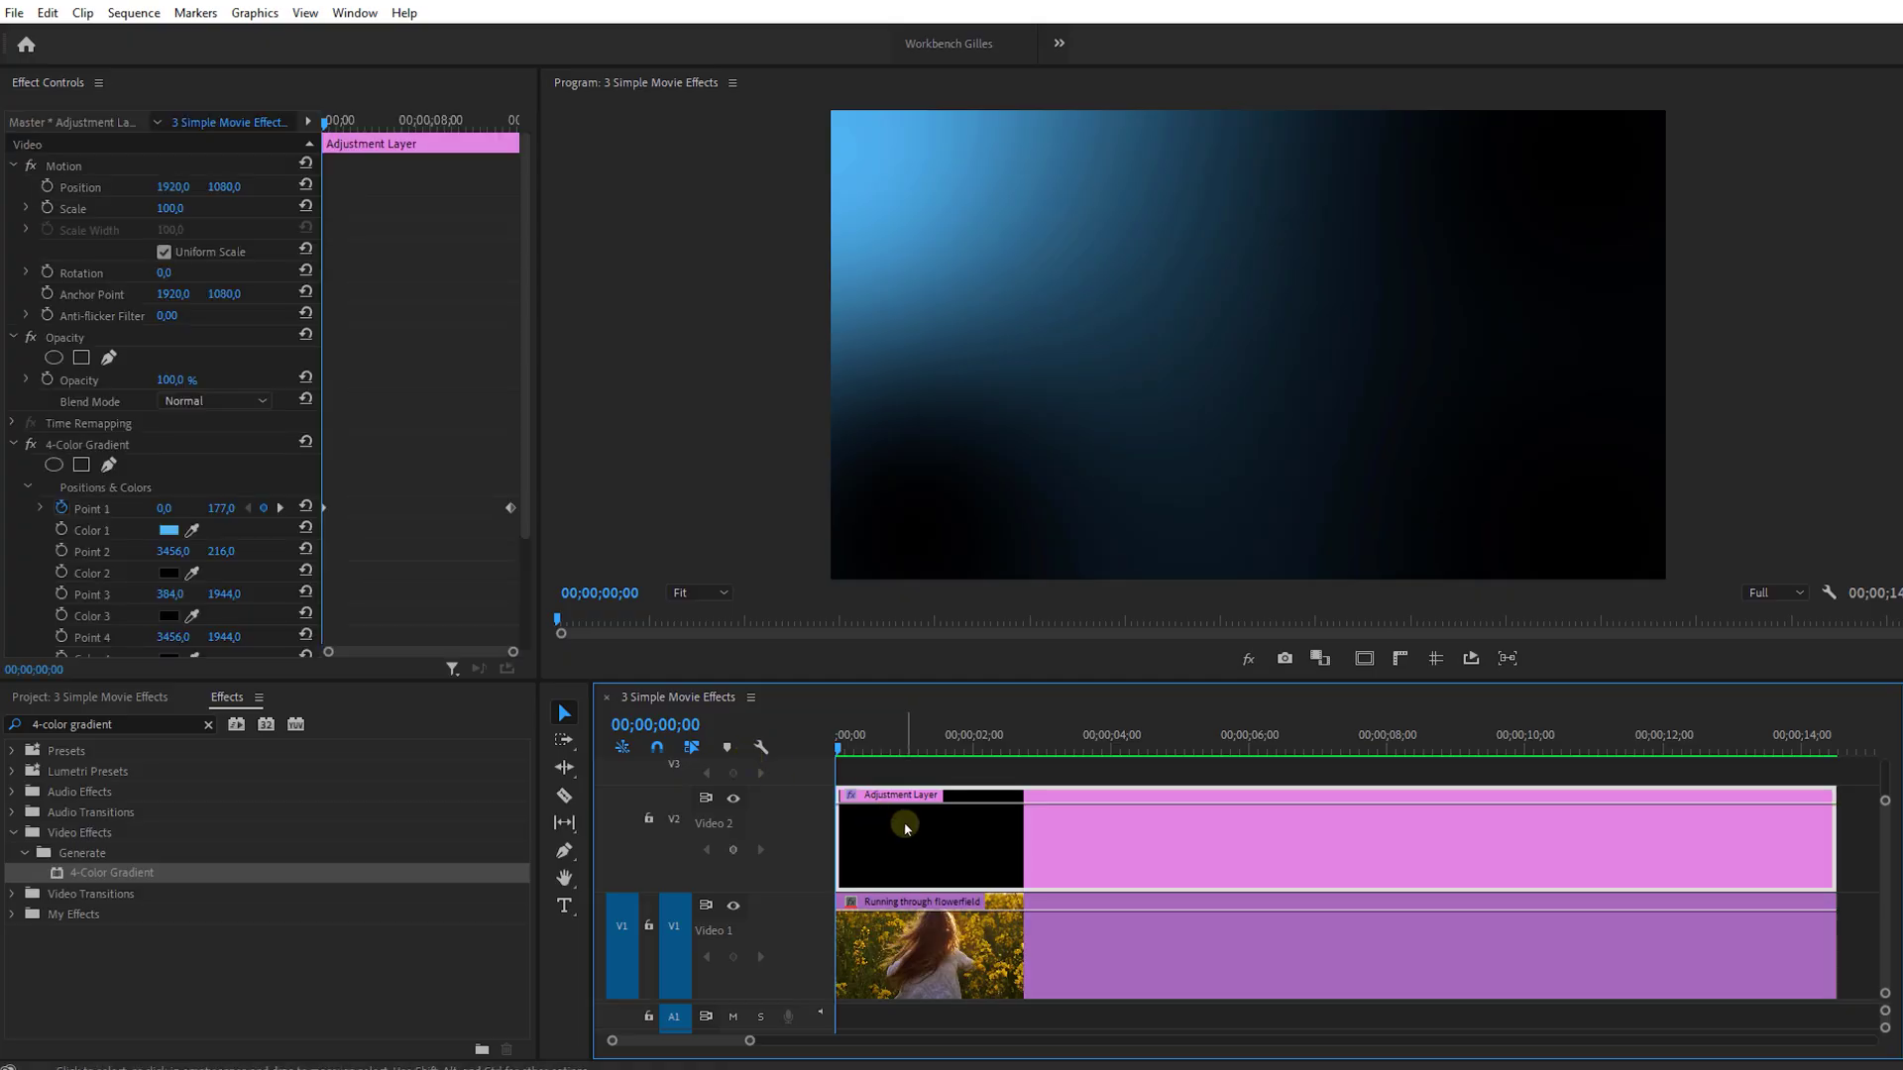
click(416, 585)
click(379, 947)
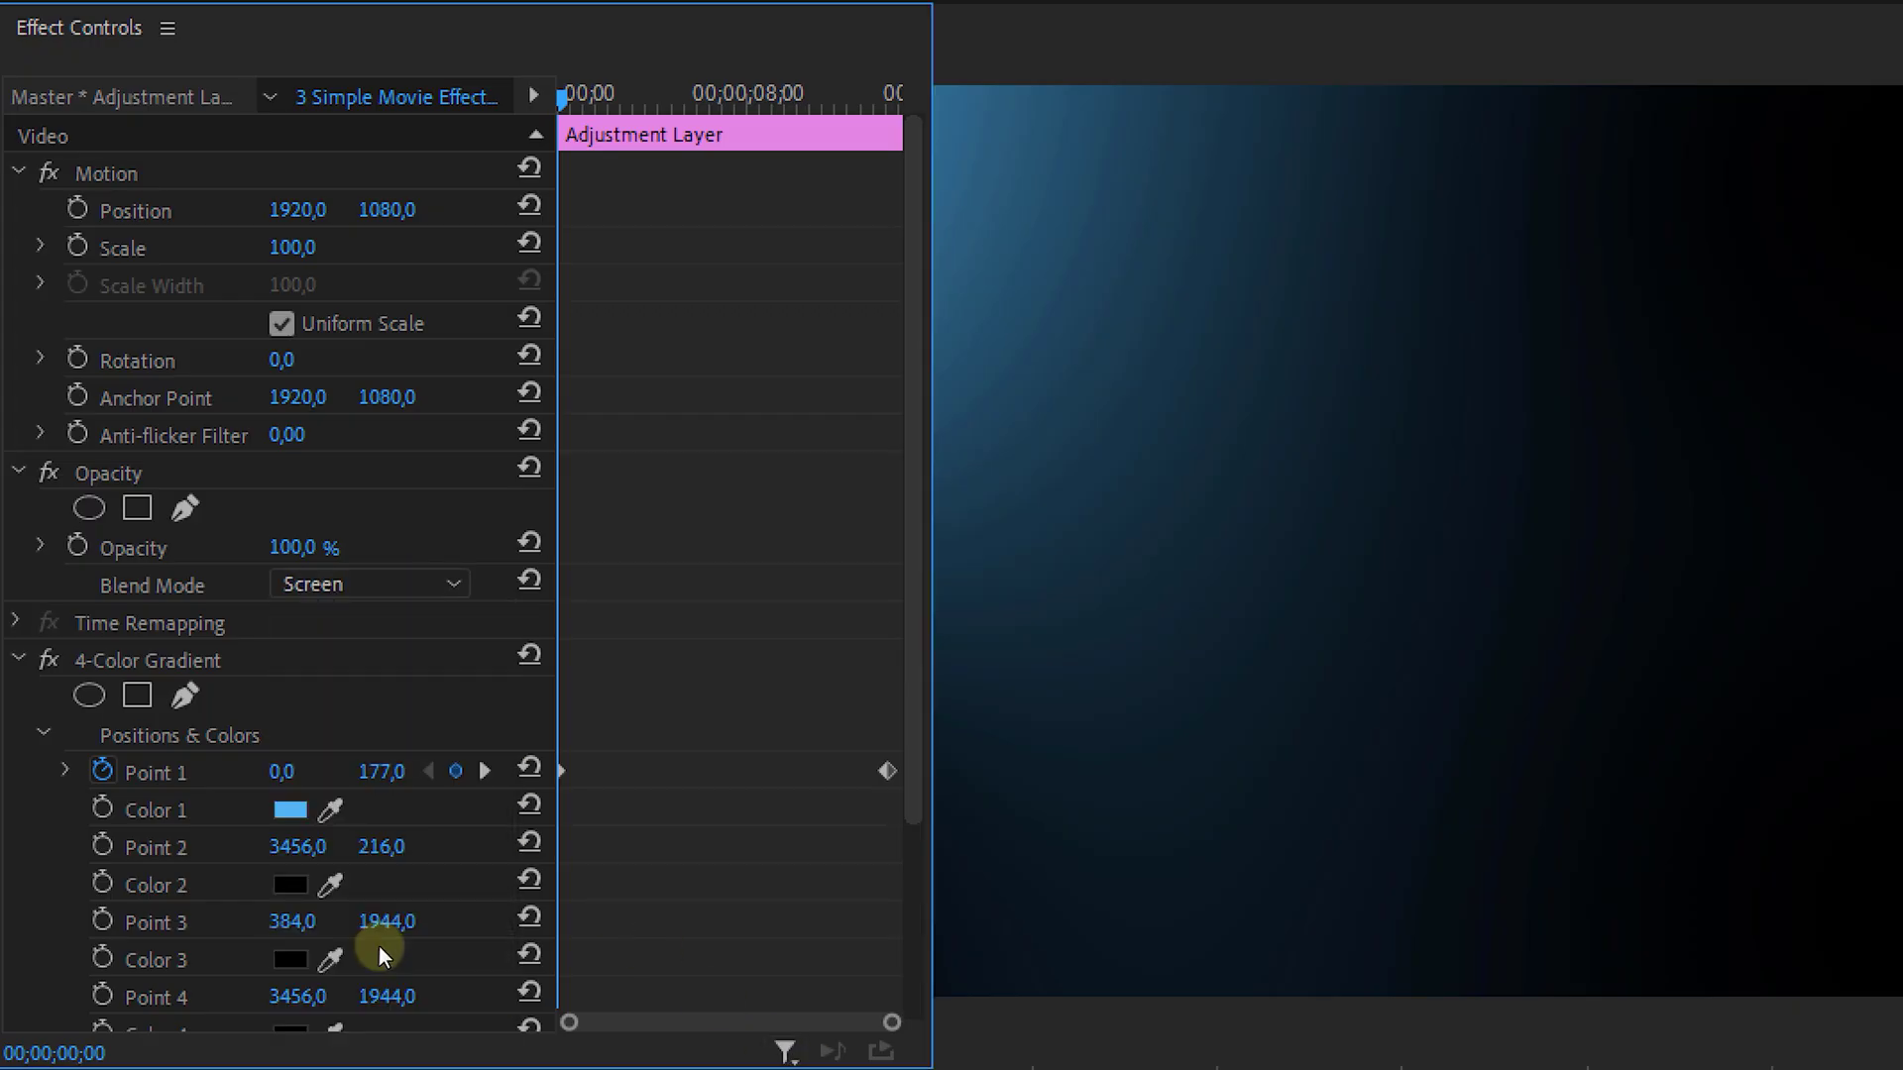